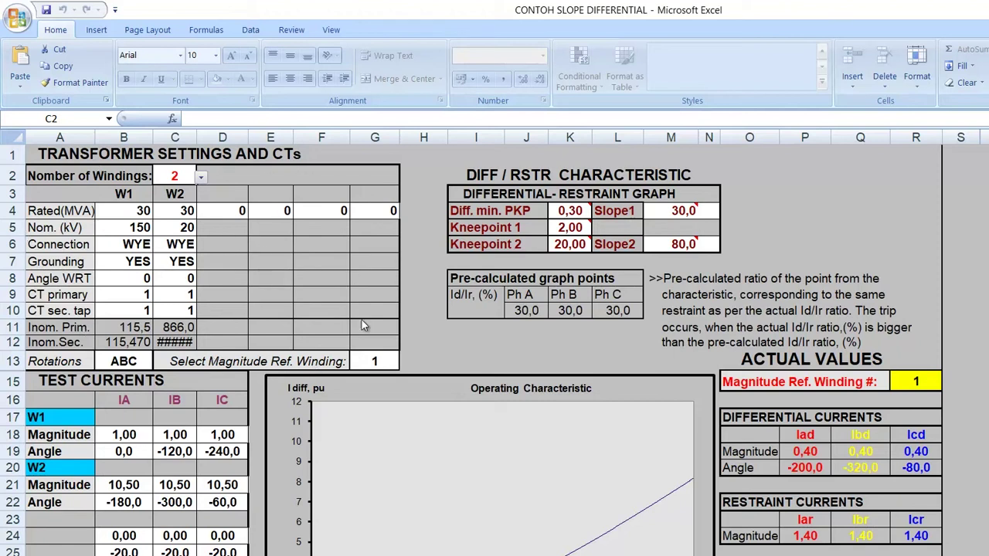
- Set the transformer's number of windings to 2
click(198, 180)
click(199, 179)
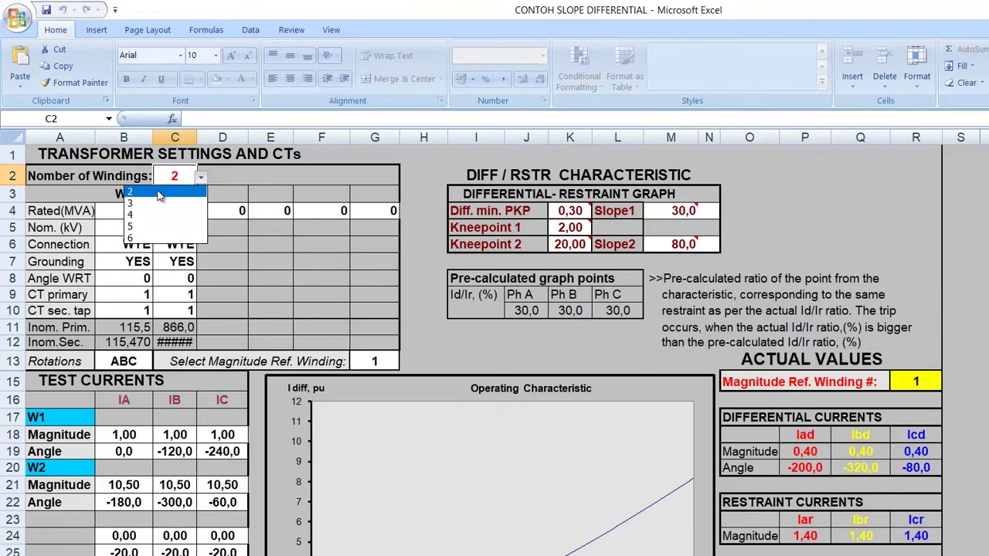
click(142, 193)
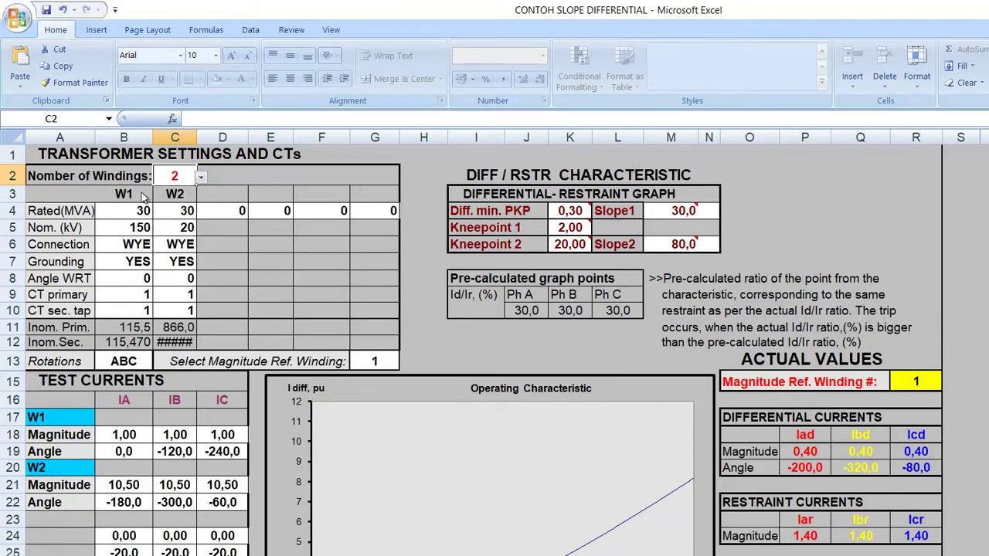
- Examine the rated MVA and nominal kV settings of windings W1 and W2
click(179, 267)
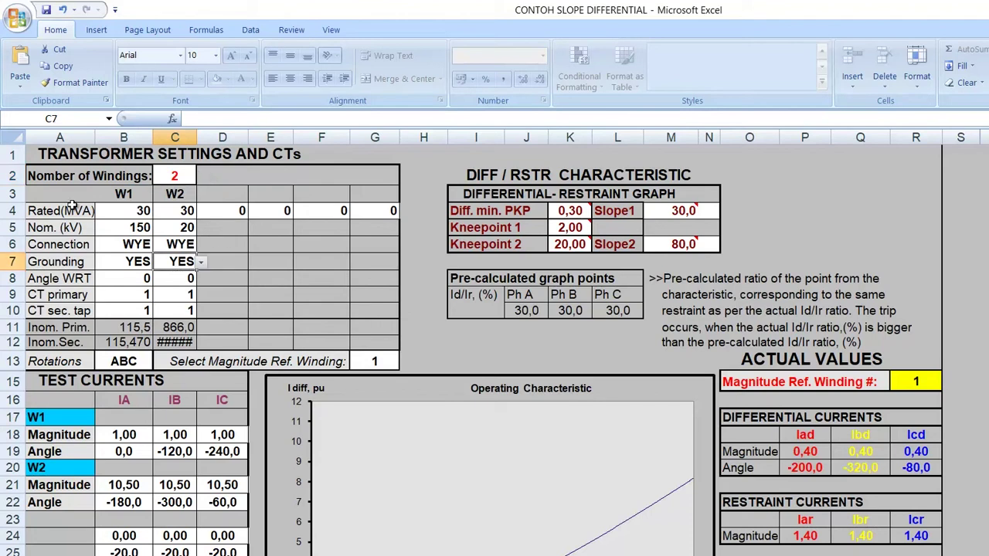
click(130, 214)
key(Down)
key(Up)
key(Right)
key(Left)
key(Down)
key(Up)
key(Right)
key(Left)
key(Right)
key(Left)
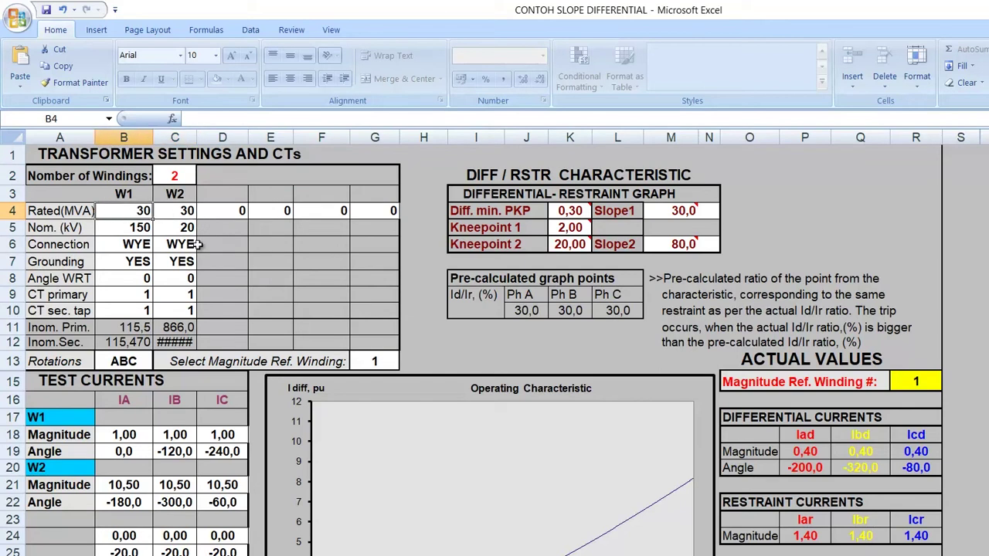
key(Down)
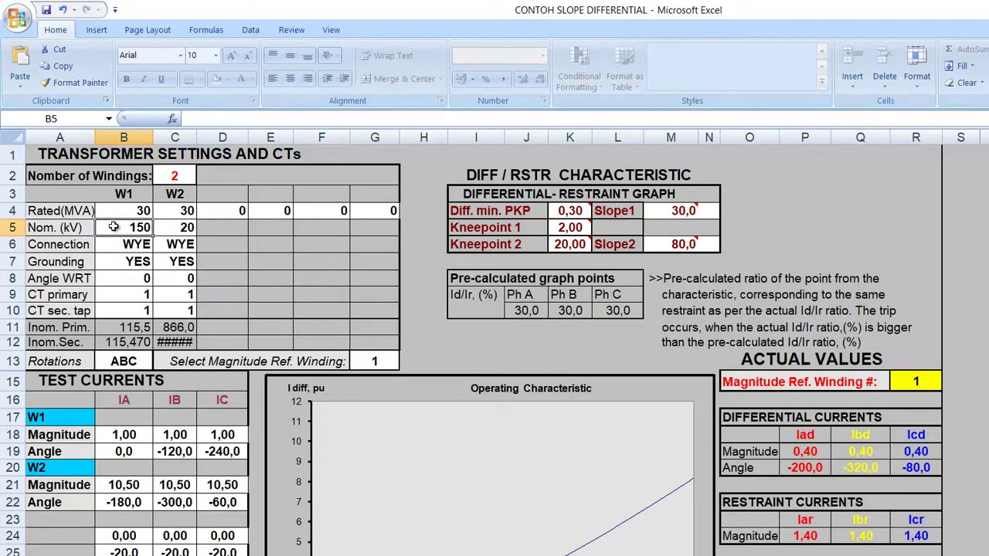
click(184, 228)
click(130, 227)
click(184, 228)
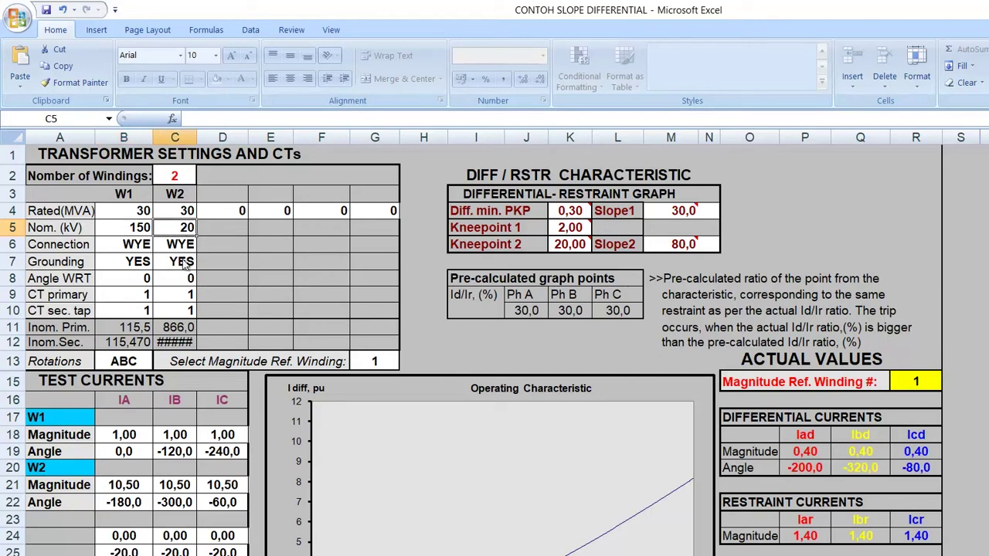
- Review the connection, grounding and Angle WRT settings of both windings
click(125, 242)
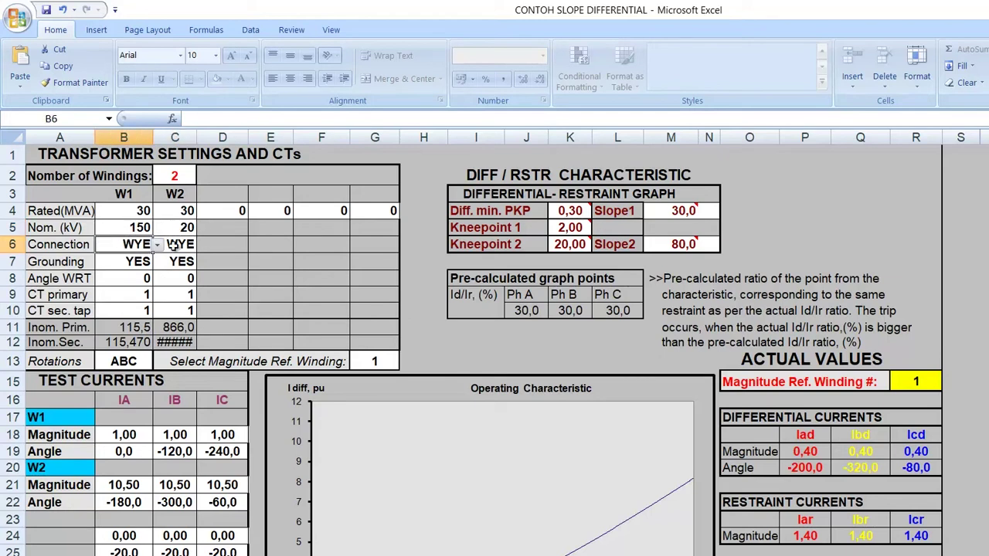
key(Right)
click(125, 243)
key(Right)
click(124, 243)
key(Right)
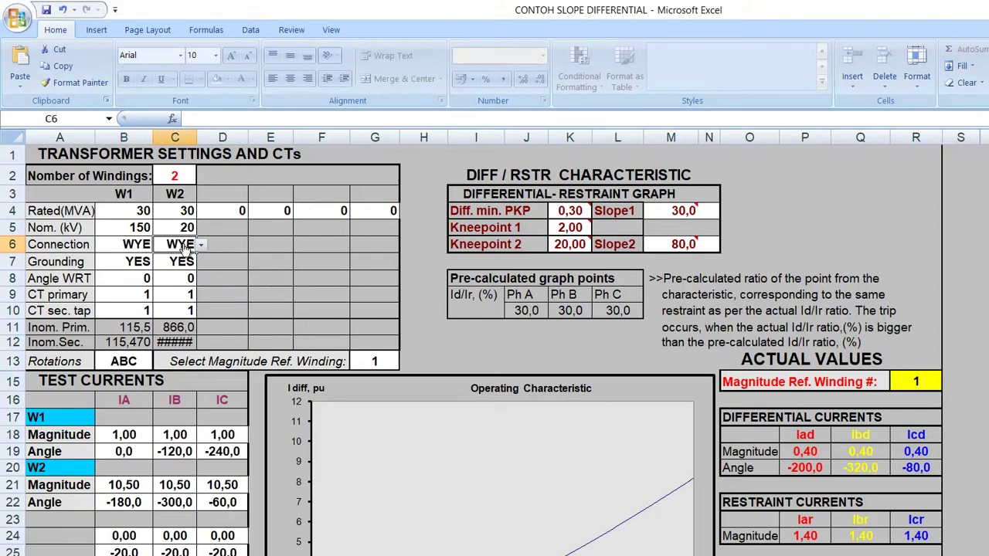
click(131, 263)
key(Right)
click(142, 263)
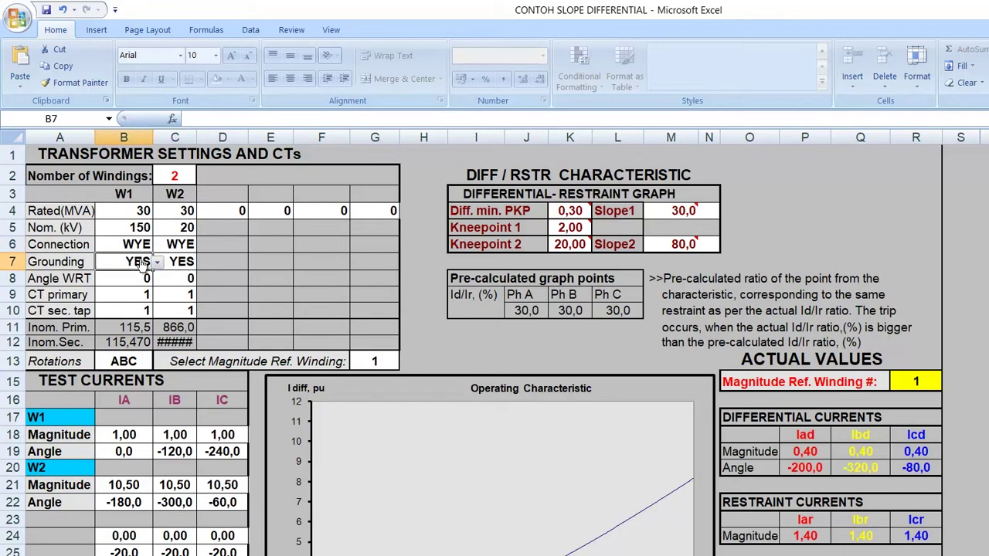
click(128, 280)
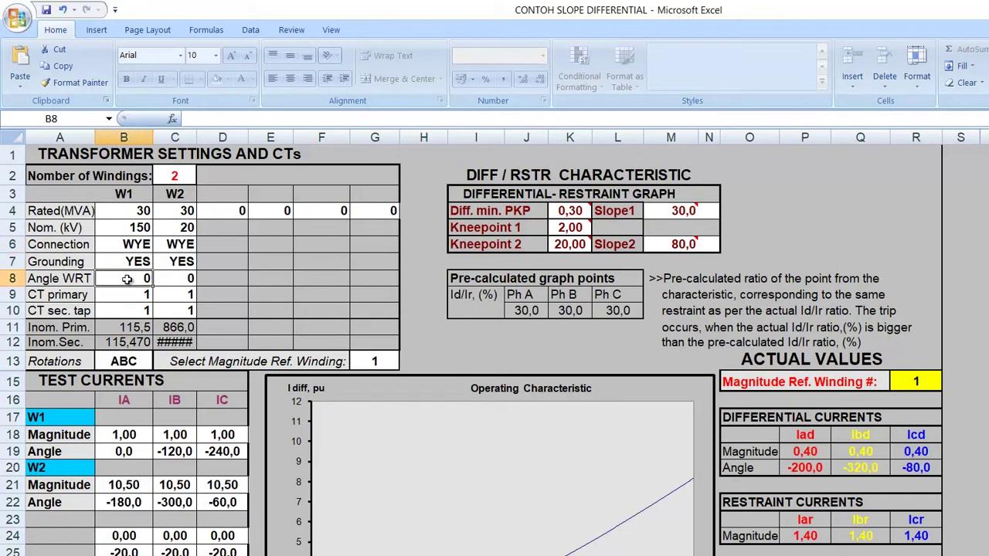
click(58, 281)
key(Right)
click(189, 280)
click(122, 279)
- Examine the CT primary and CT secondary tap settings of windings W1 and W2
click(122, 295)
key(Down)
key(Up)
key(Right)
key(Left)
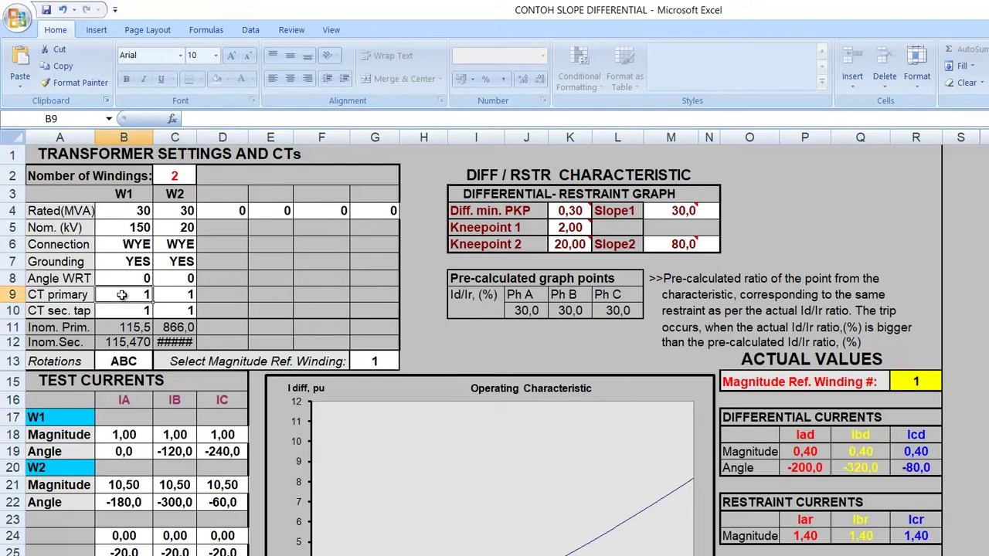
key(Left)
key(Right)
key(Right)
key(Right)
key(Left)
key(Down)
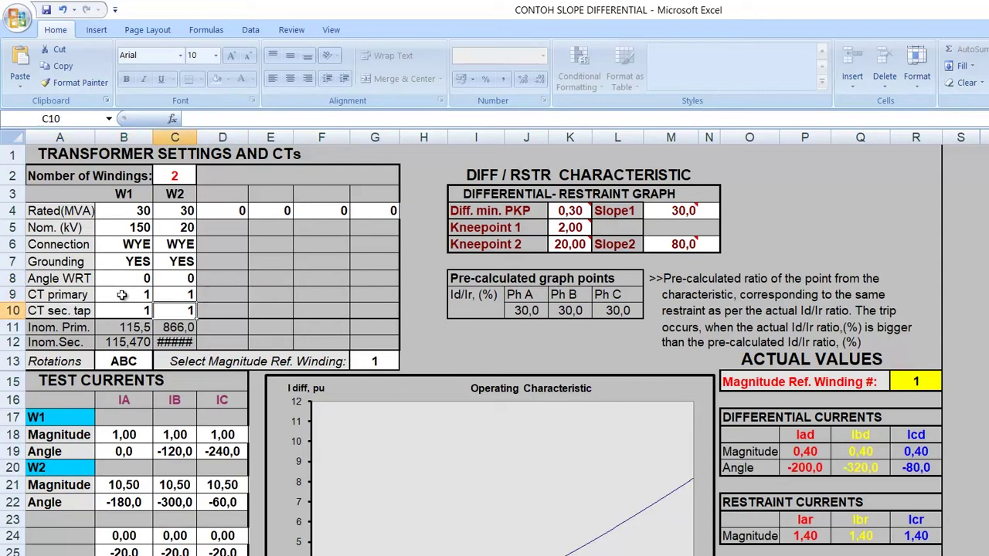
key(Left)
key(Left)
key(Down)
key(Down)
key(Down)
key(Up)
key(Up)
key(Up)
key(Up)
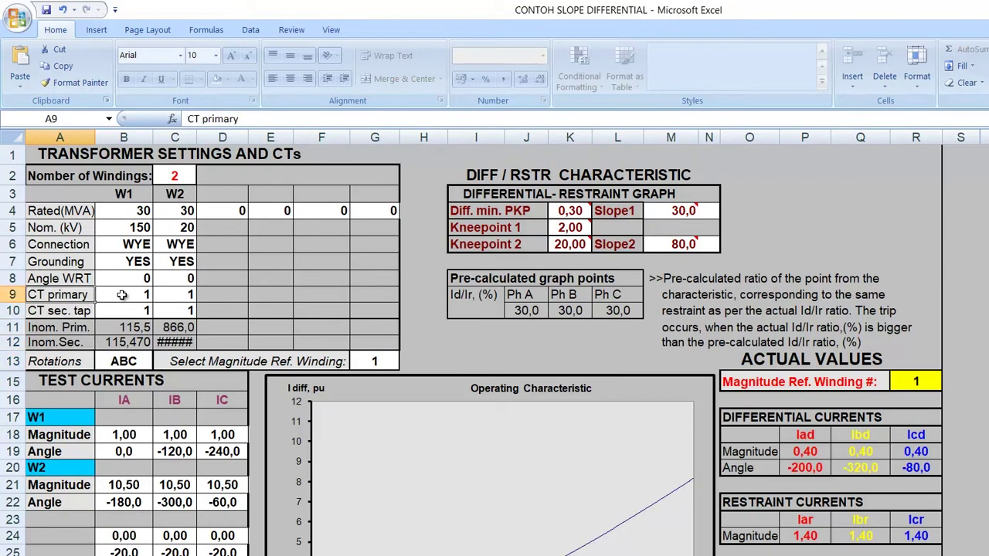
key(Right)
key(Right)
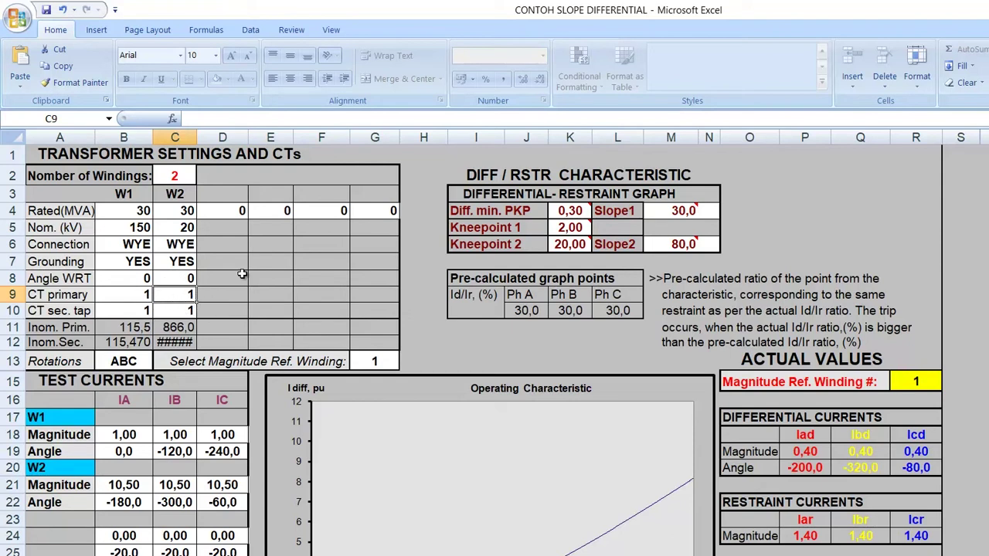
- Compare the nominal kV entries of W1 and W2 once more
click(147, 231)
click(183, 231)
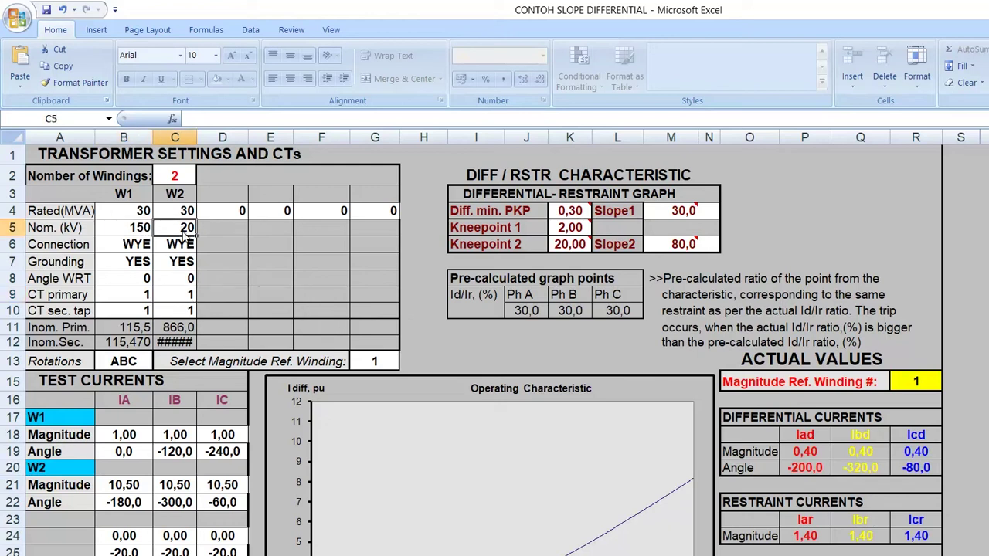
click(226, 230)
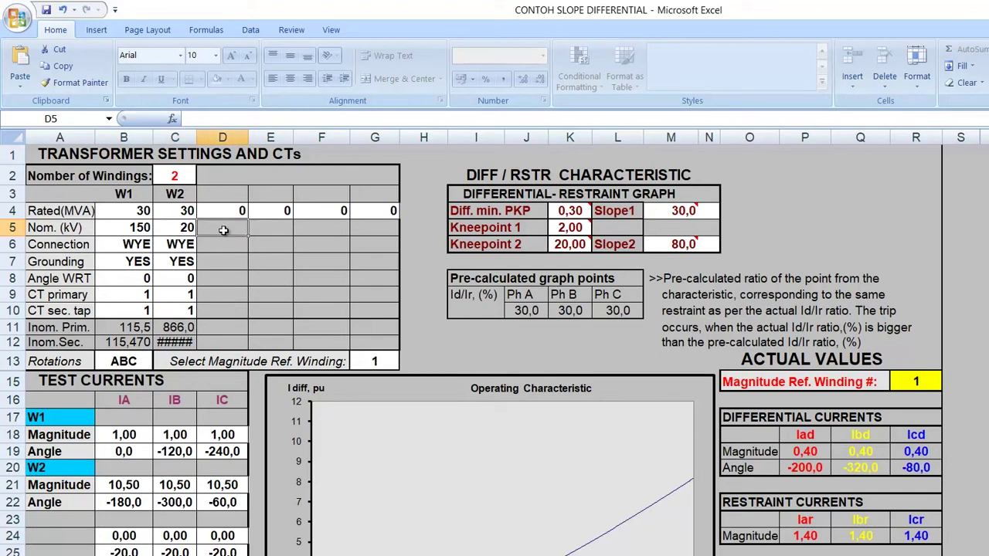
click(181, 227)
click(132, 225)
click(181, 227)
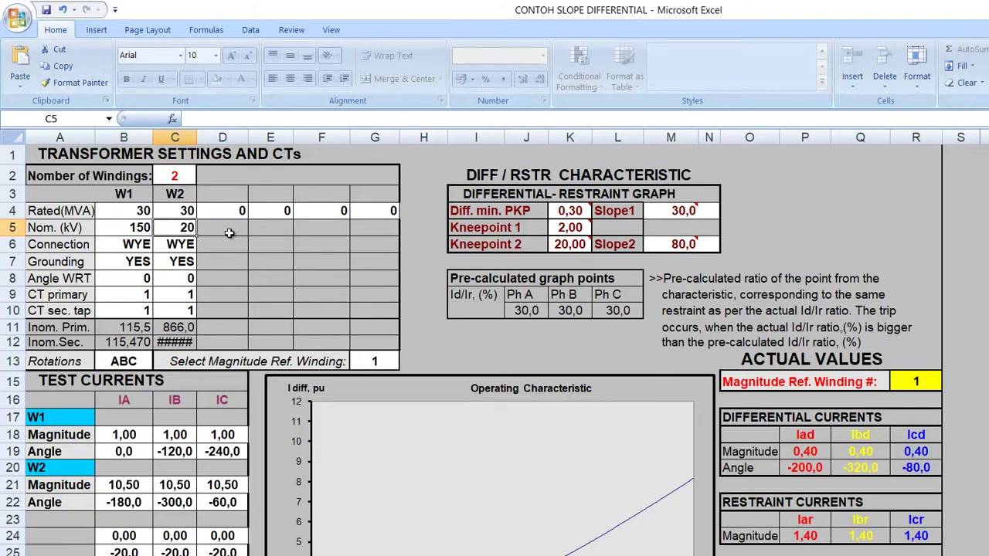
click(124, 229)
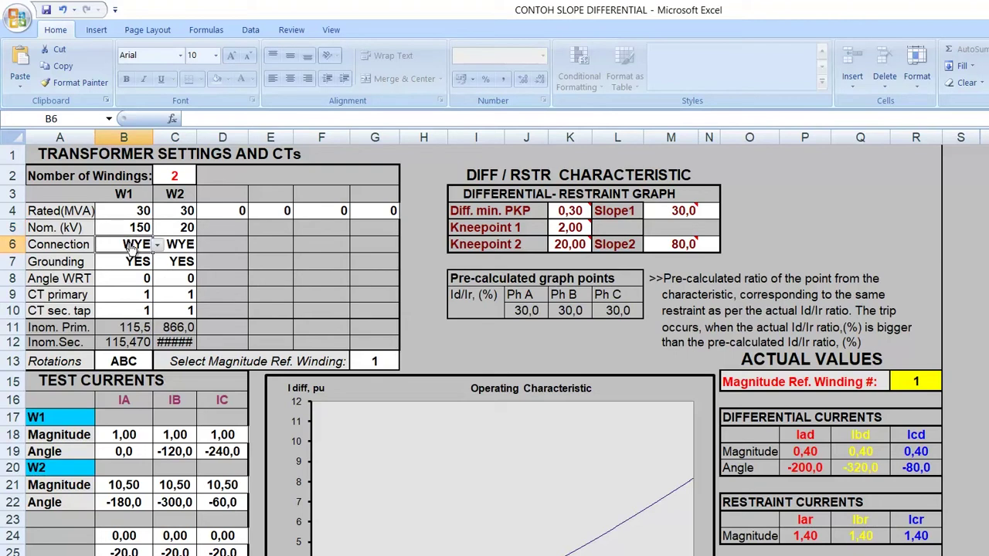
click(184, 230)
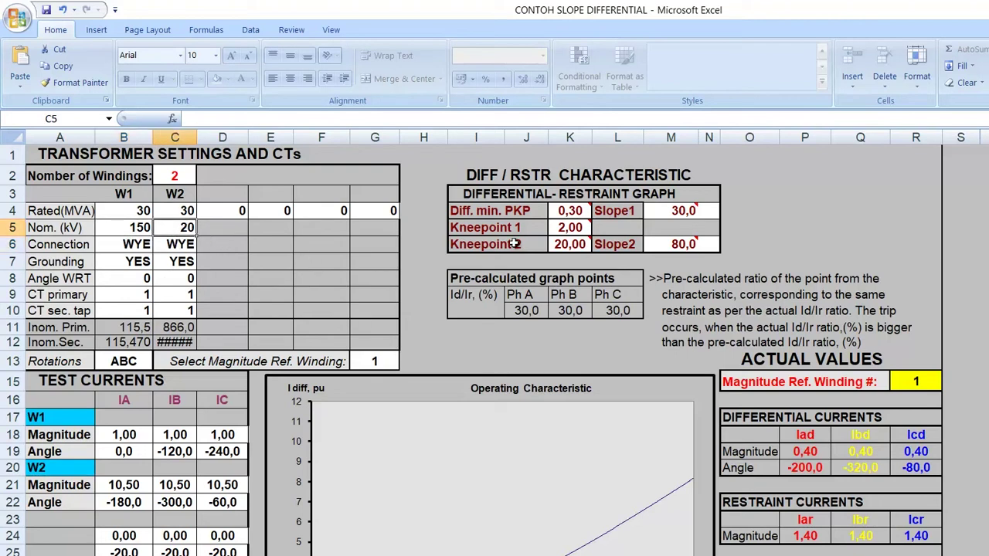
- Check the allowed range of Diff. min. PKP and set the value to 1
mouse_move(569, 228)
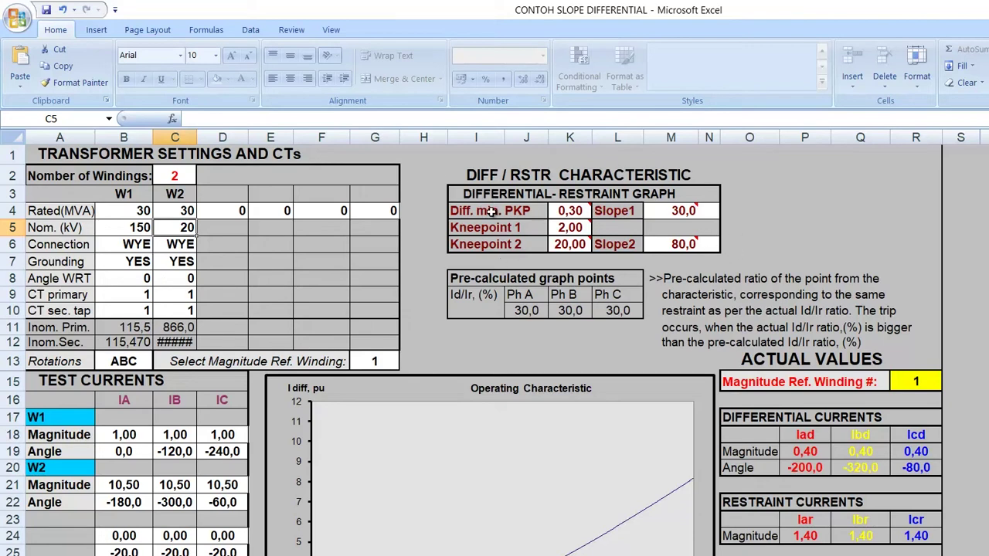
click(572, 211)
mouse_move(547, 245)
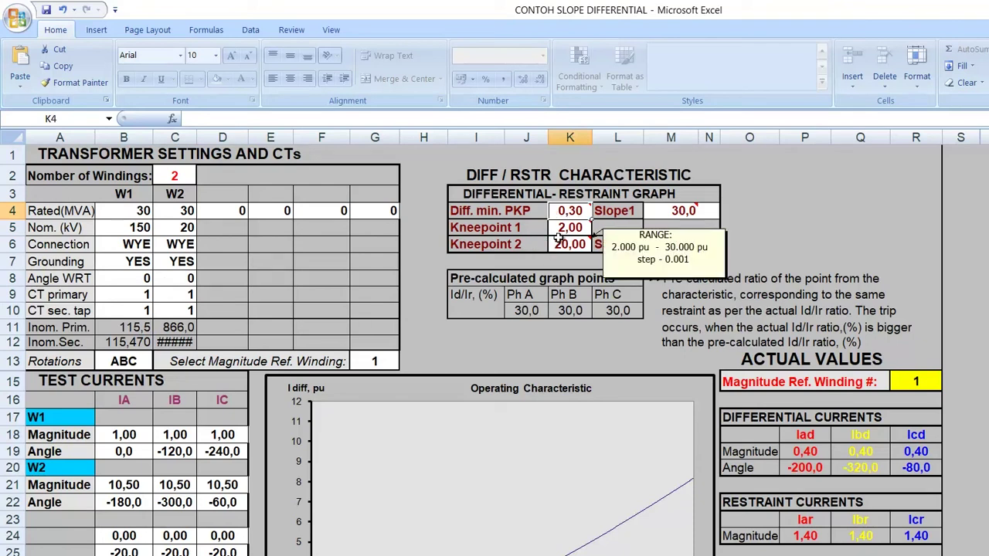
mouse_move(576, 211)
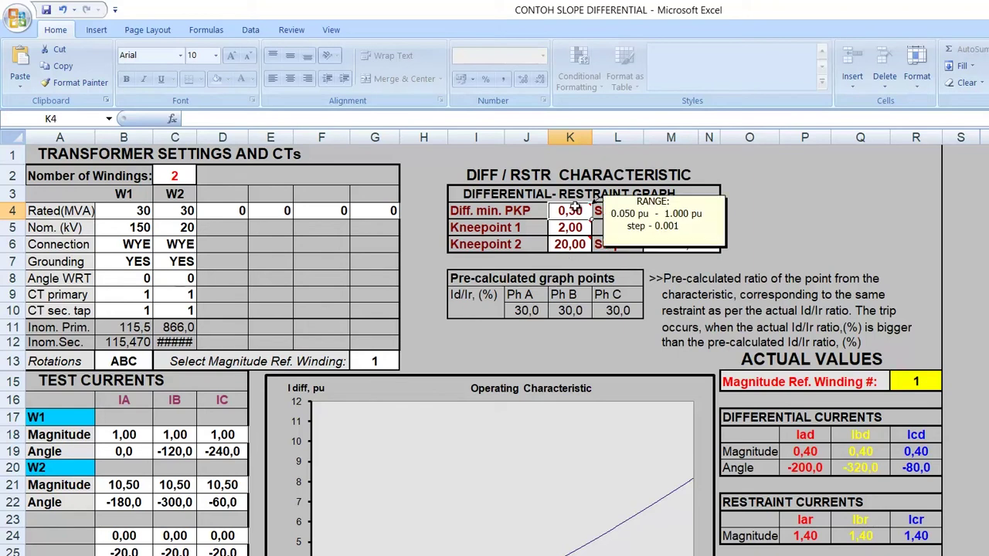
key(BackSpace)
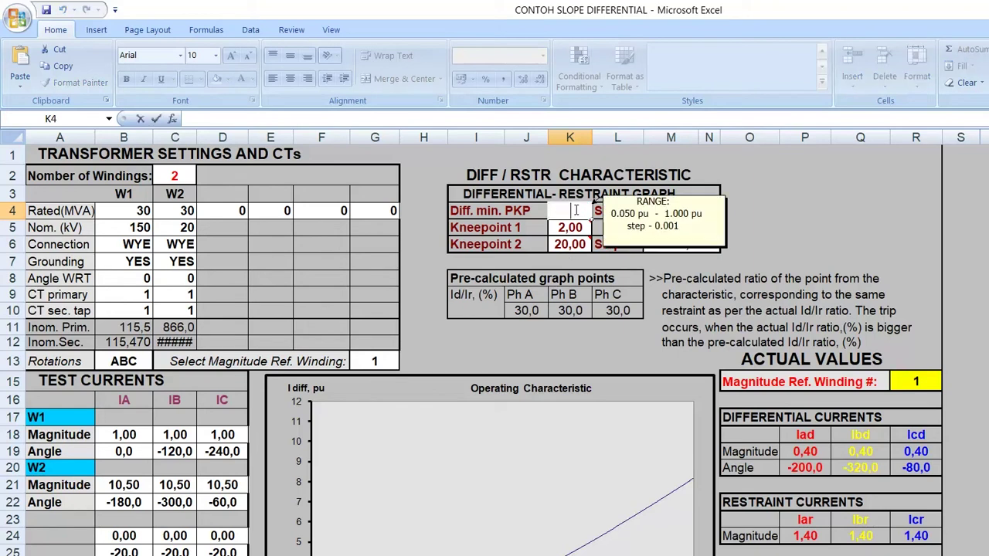
text(1)
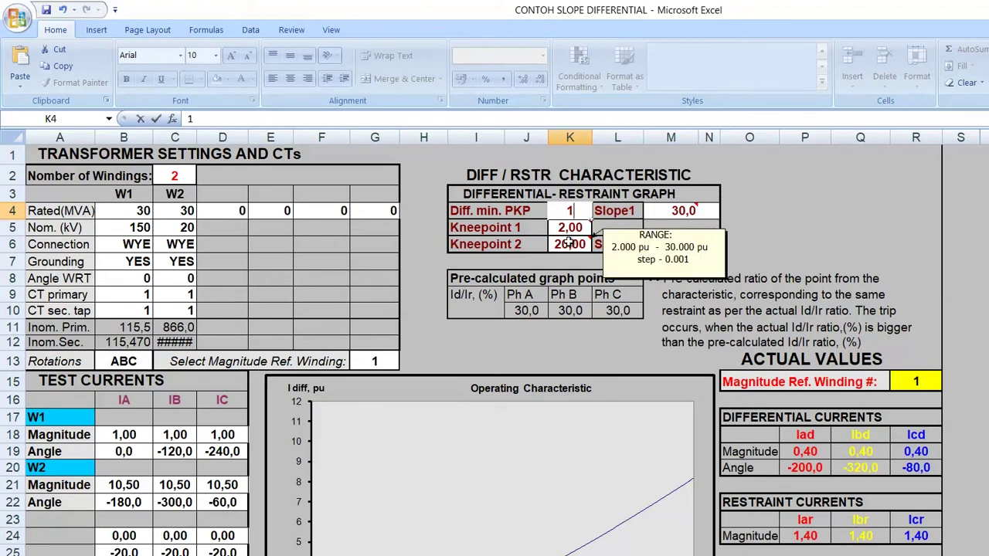
click(572, 246)
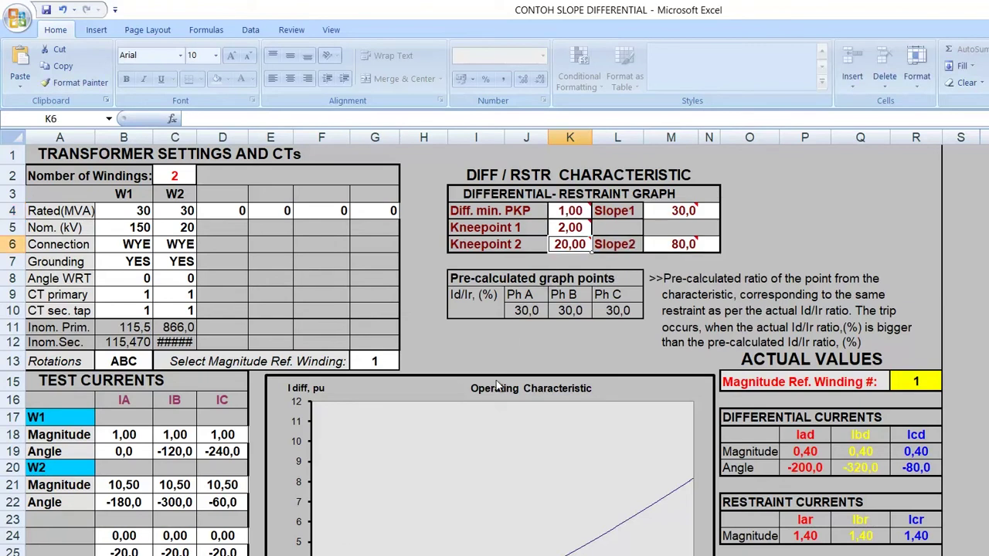
- Change the Diff. min. PKP value to 2
click(571, 214)
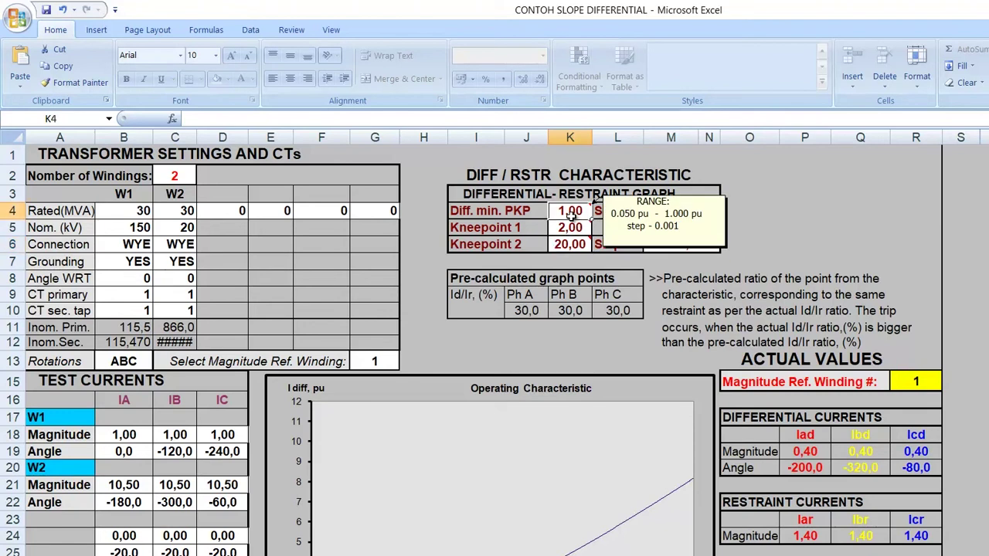
key(BackSpace)
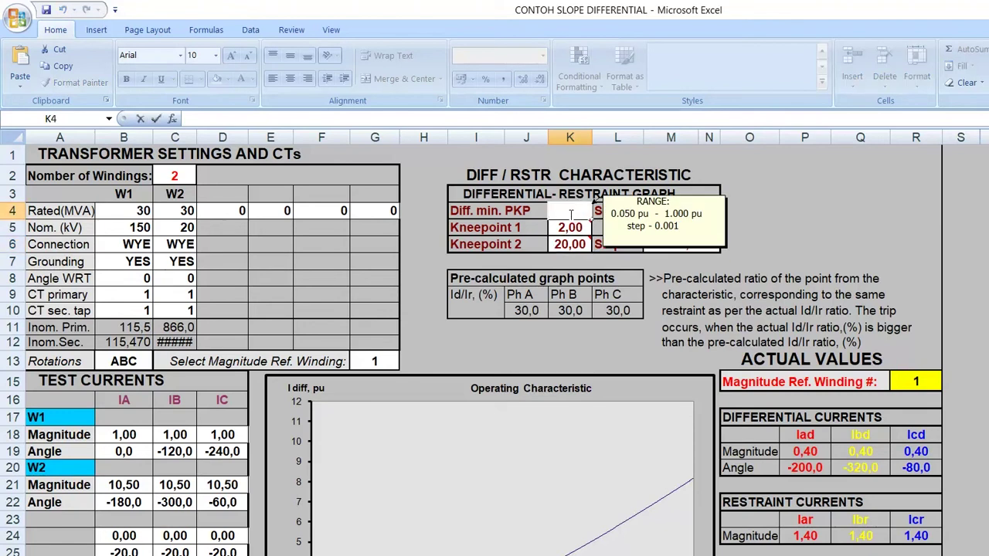
text(2)
click(561, 294)
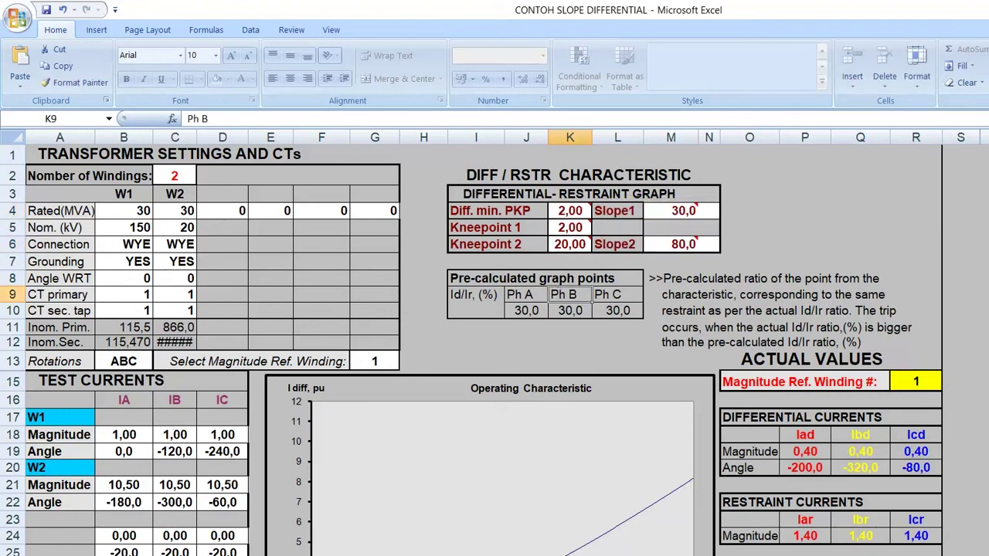
- Set Diff. min. PKP in the differential-restraint settings to 0,3
click(570, 244)
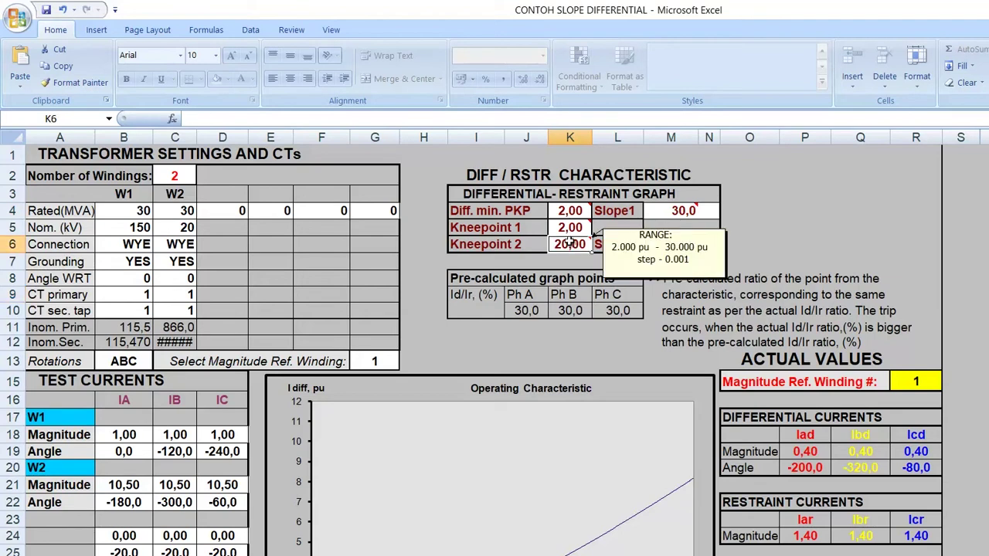
click(572, 209)
text(0,3)
key(Return)
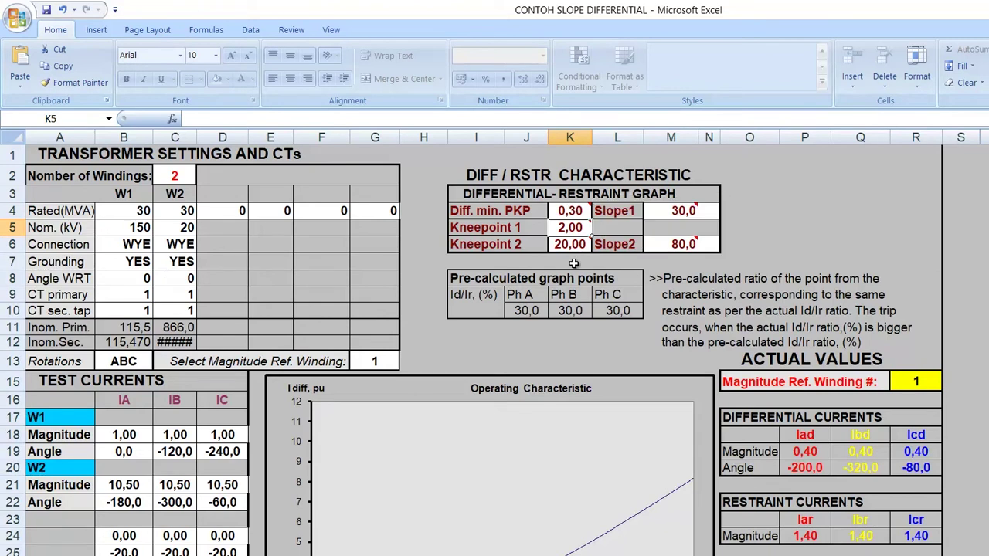
- Review the Slope1, Slope2 and Diff. min. PKP settings in the differential-restraint table
click(674, 246)
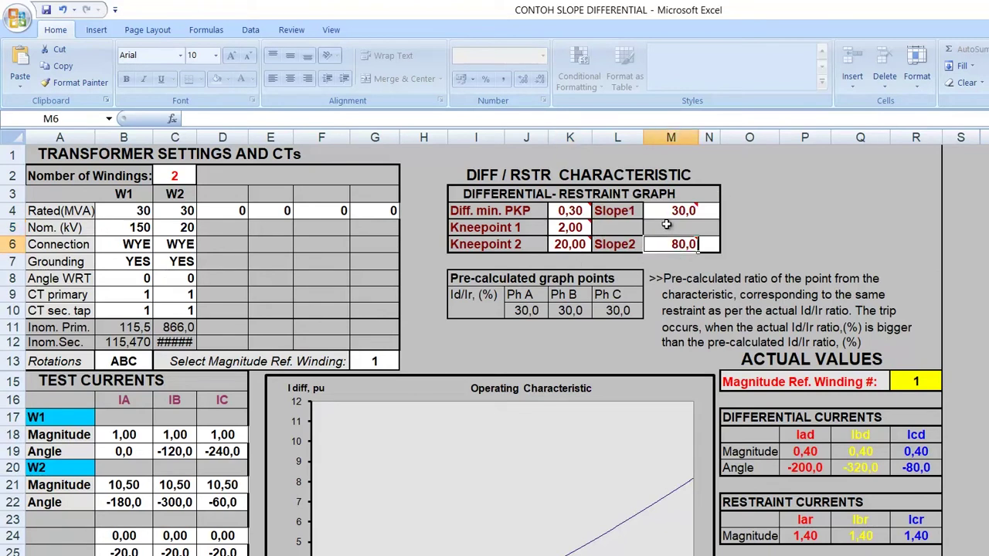
click(666, 226)
click(678, 209)
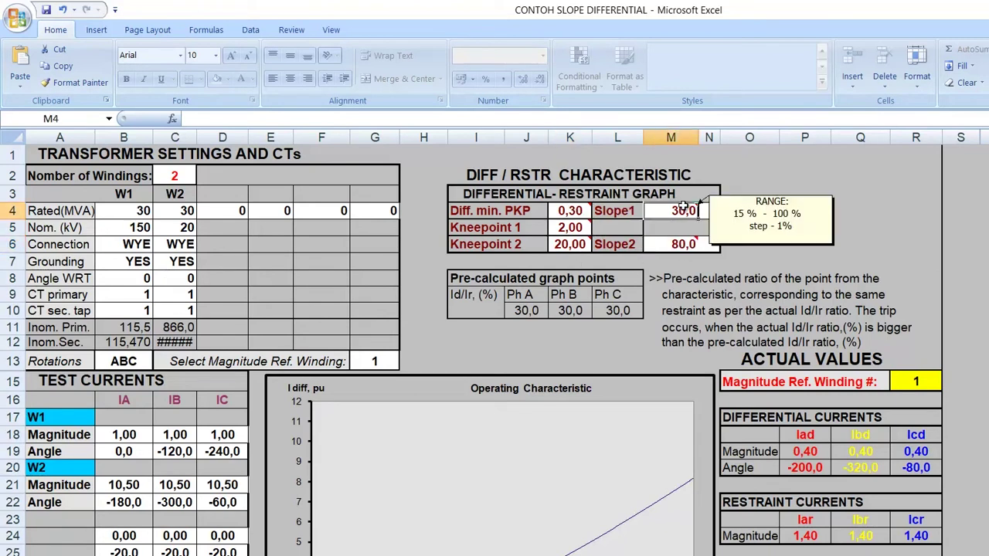
click(619, 214)
click(581, 214)
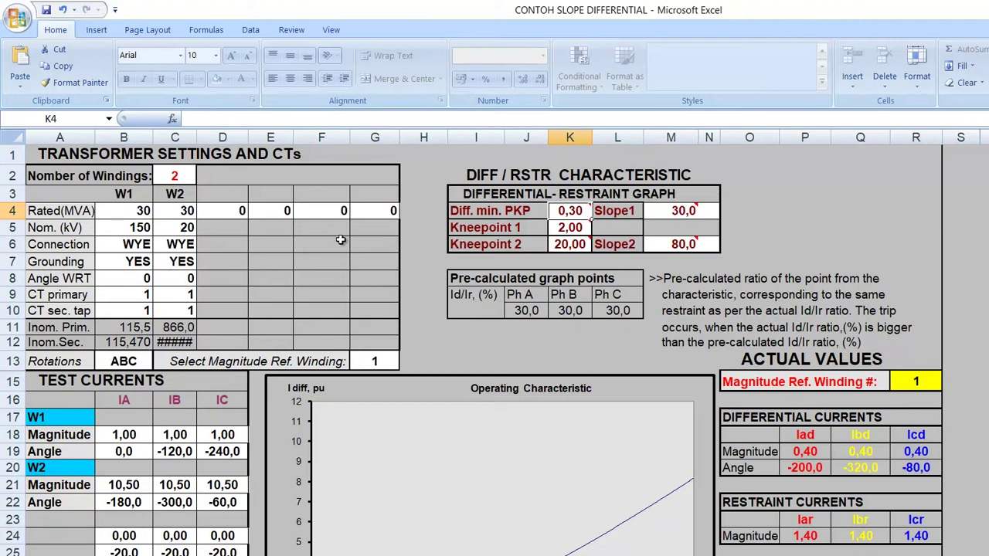
mouse_move(554, 246)
click(553, 263)
click(632, 268)
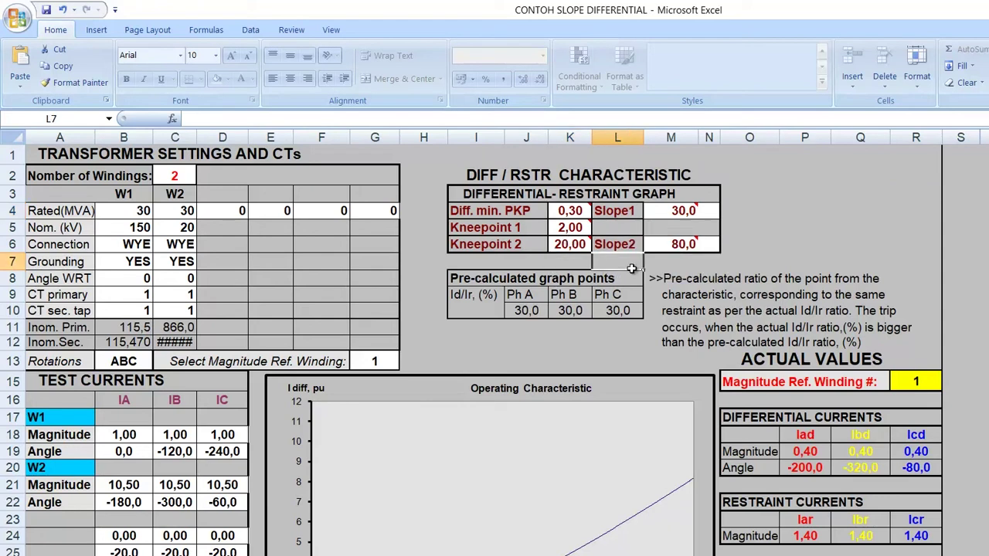
click(689, 269)
click(743, 263)
click(764, 216)
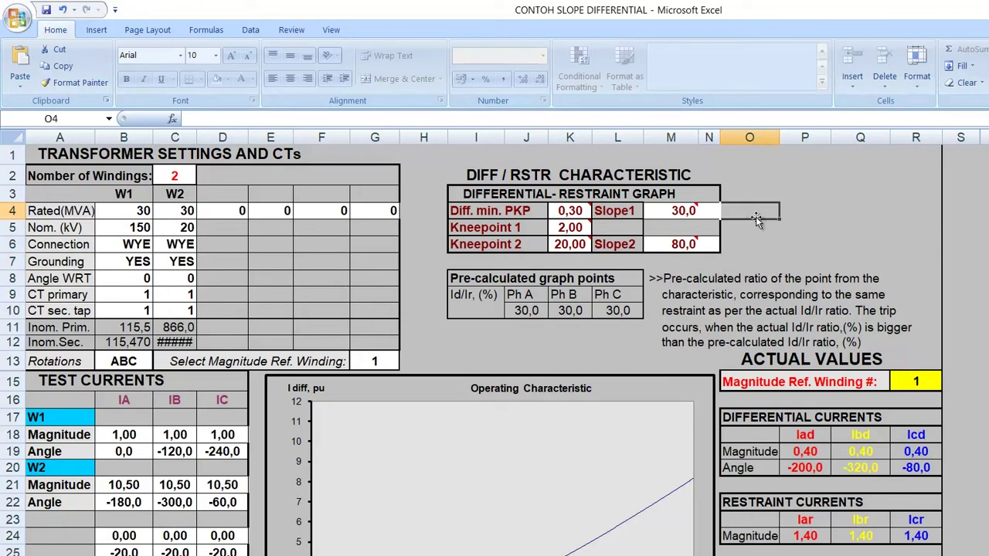
click(752, 175)
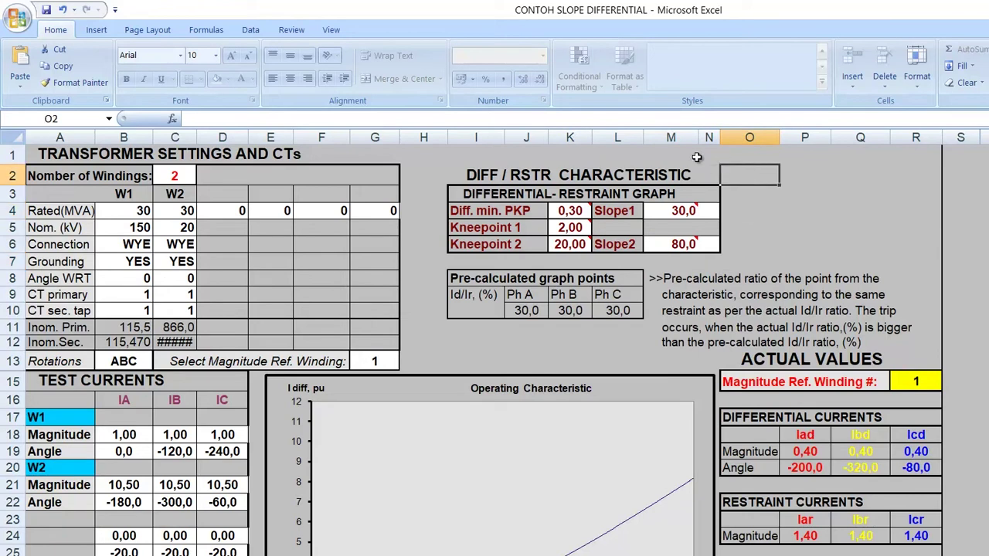
click(647, 155)
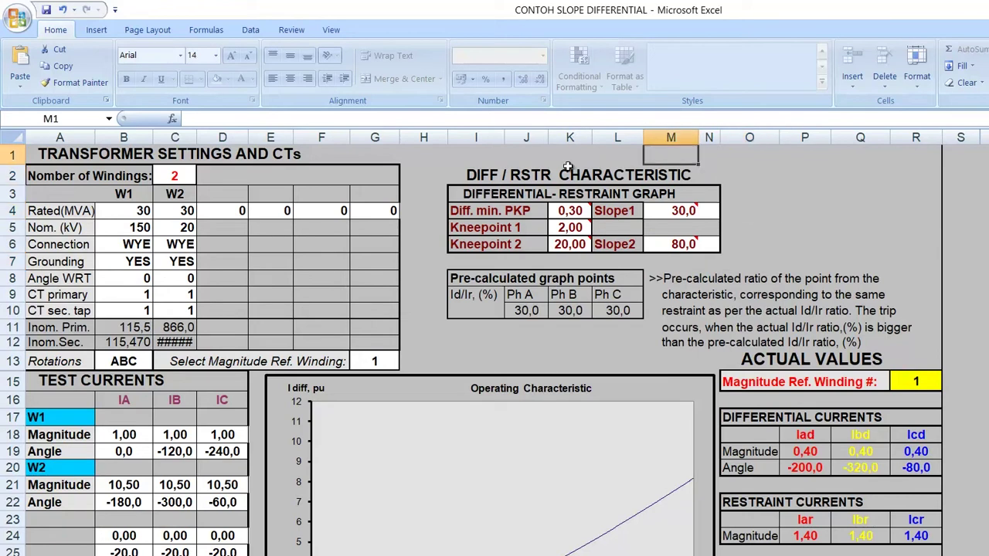
click(509, 159)
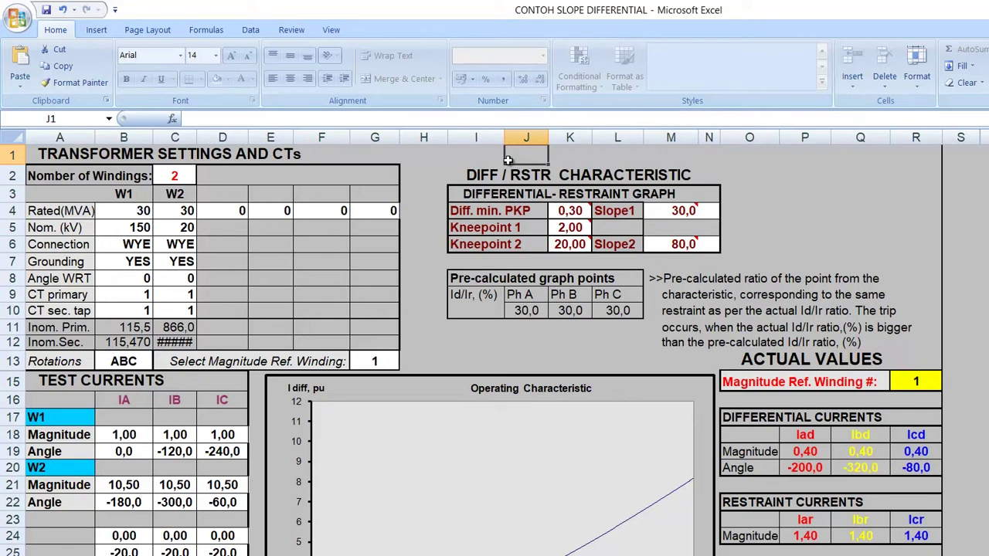
click(405, 155)
click(409, 210)
click(409, 274)
click(414, 337)
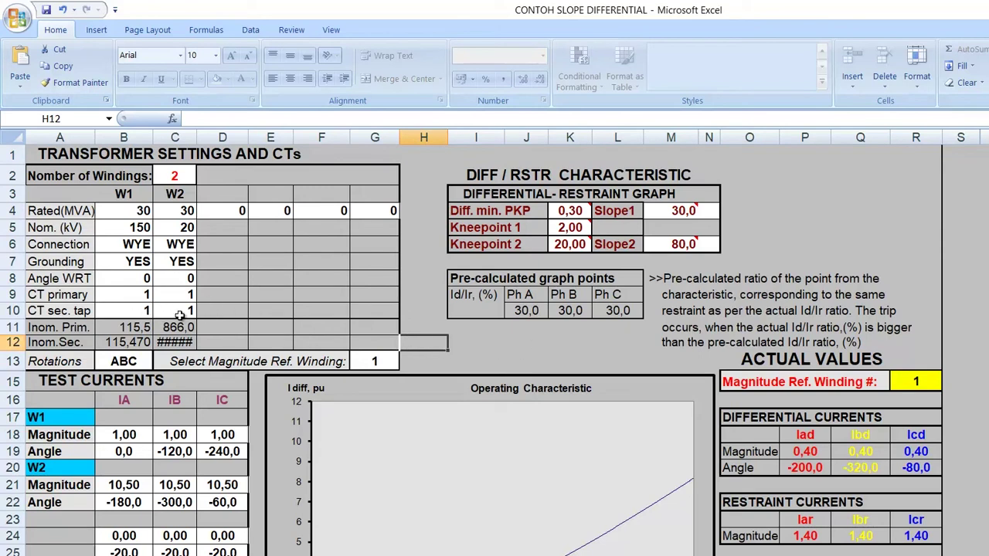
click(539, 341)
click(624, 341)
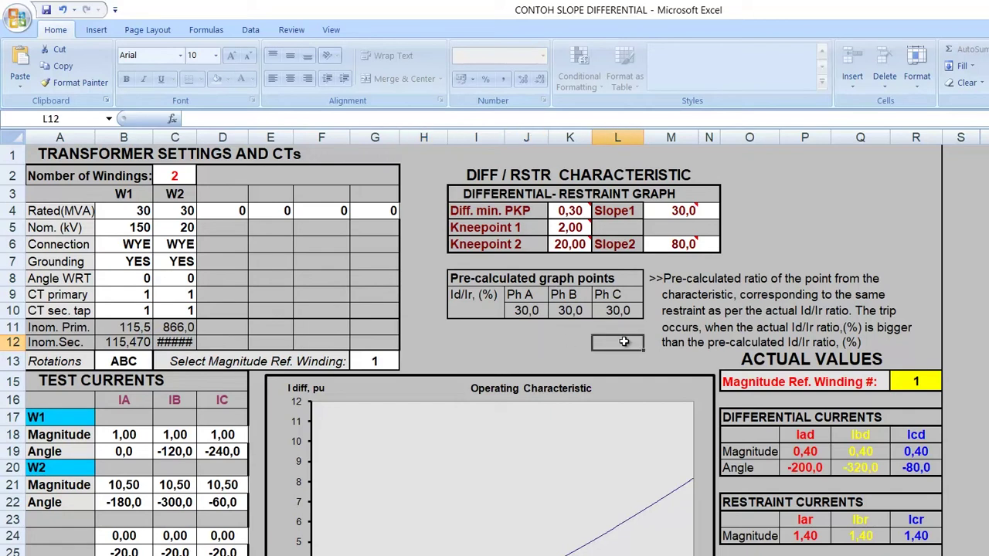
click(696, 340)
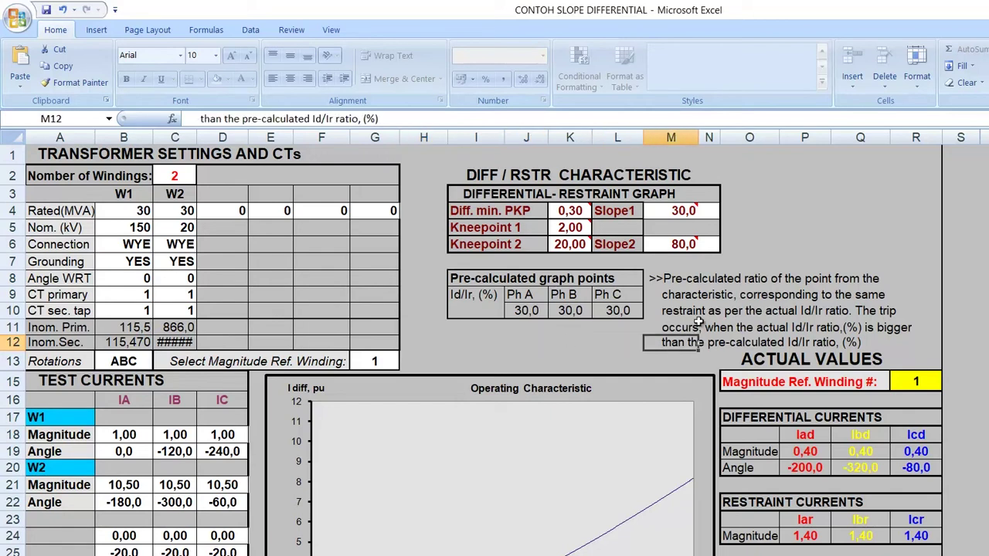
click(674, 267)
click(782, 260)
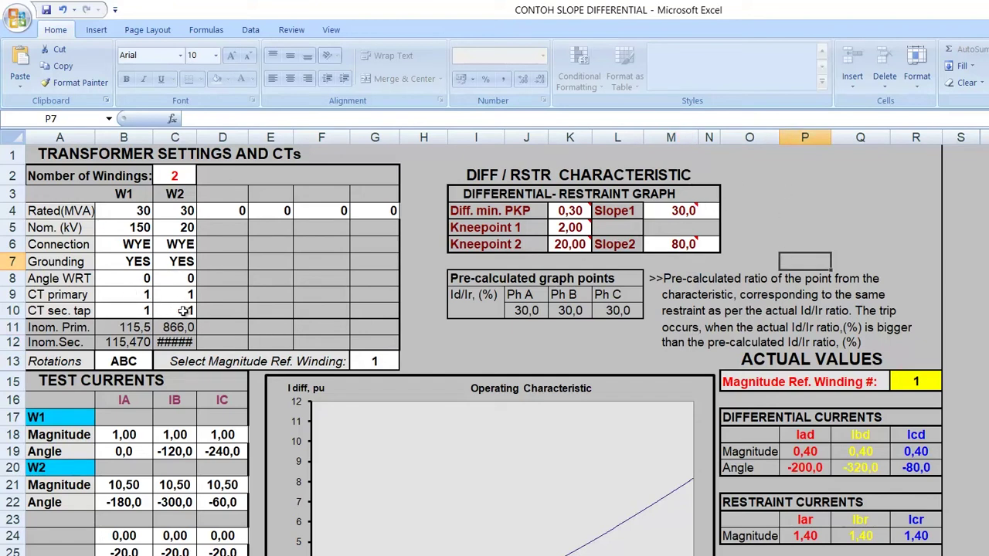
- Review the Diff. min. PKP, Kneepoint 1 and Kneepoint 2 settings and their allowed ranges
click(568, 213)
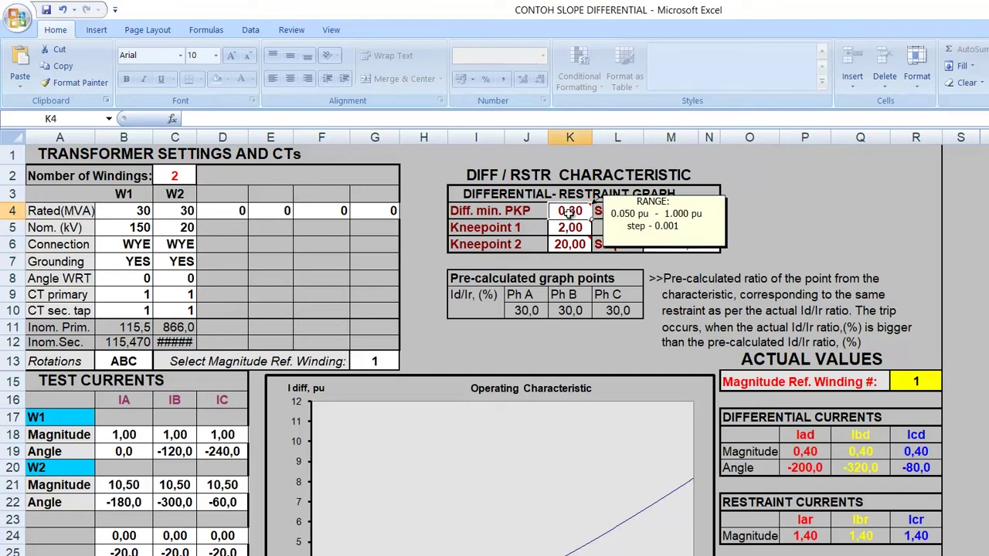
click(568, 229)
click(565, 243)
click(567, 230)
click(565, 214)
click(568, 229)
click(566, 211)
click(866, 262)
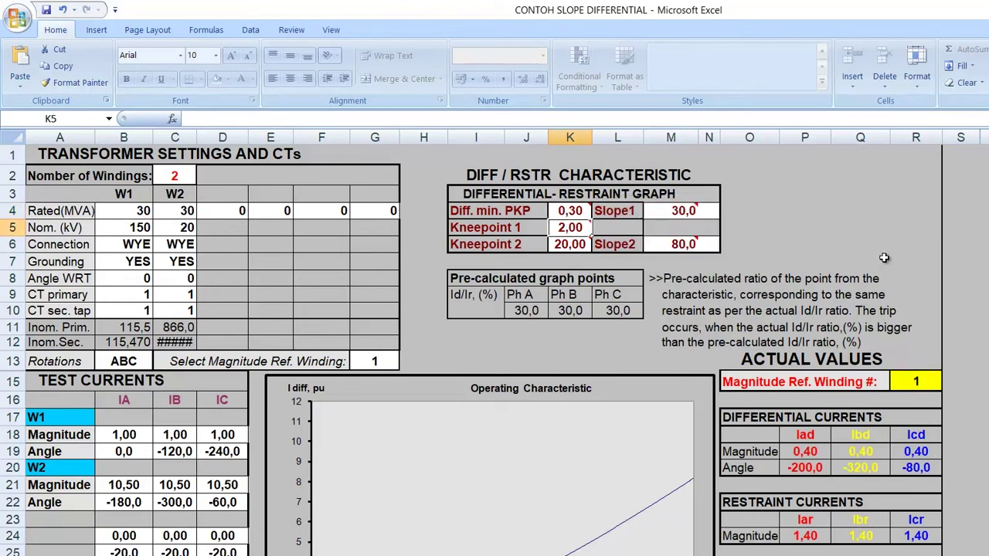
- Set Slope1 in the differential-restraint settings to 40
click(688, 213)
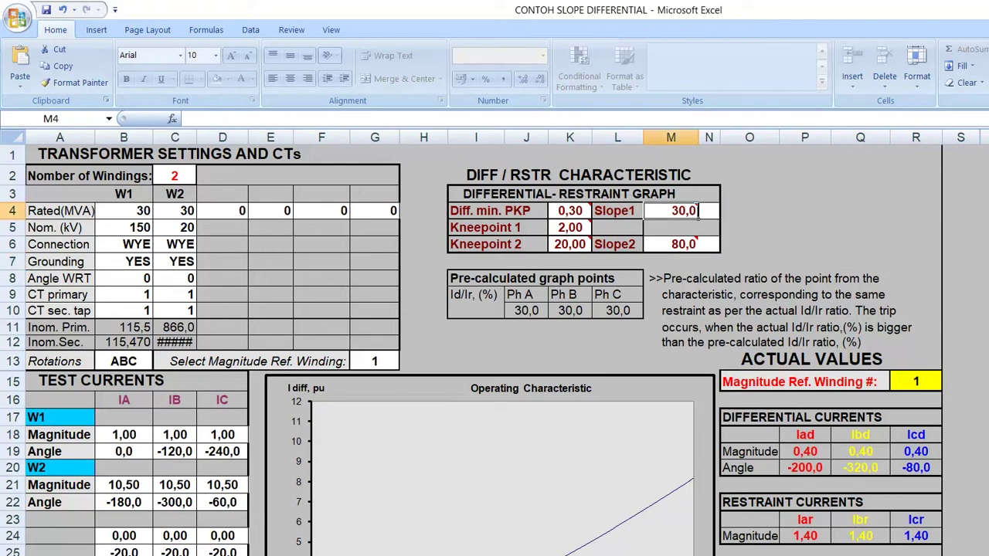
click(679, 215)
key(BackSpace)
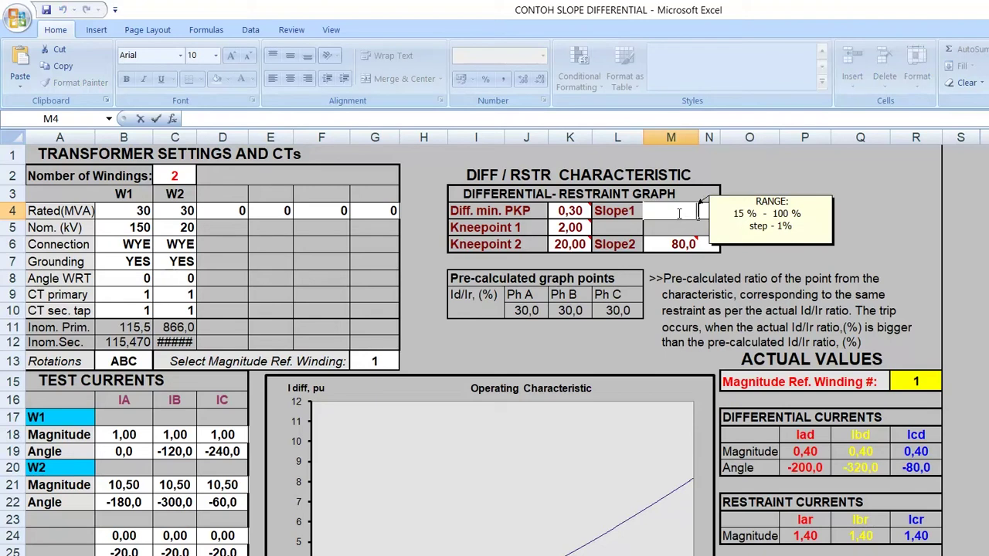
key(Return)
key(Return)
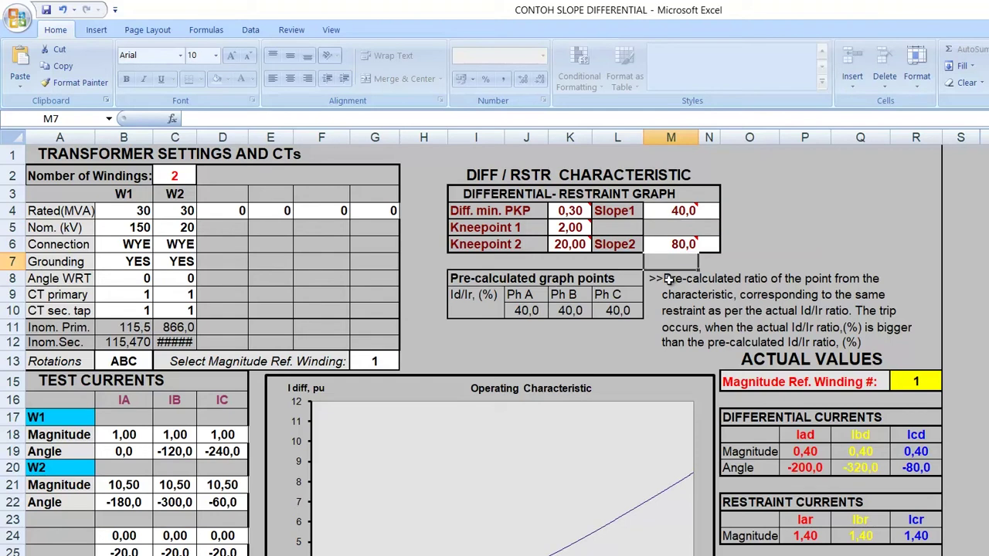
- Change the Slope1 value in the differential-restraint settings to 30
click(690, 210)
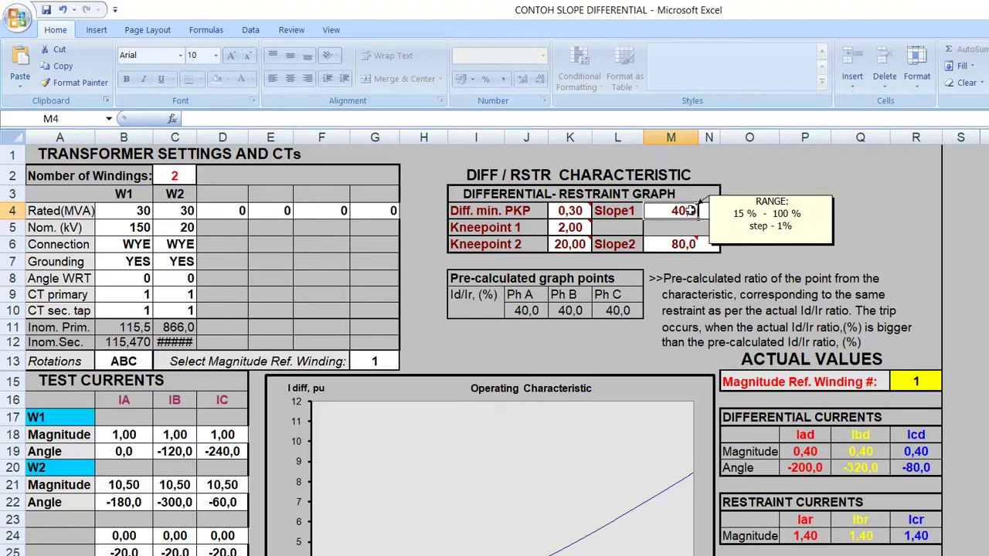
text(30)
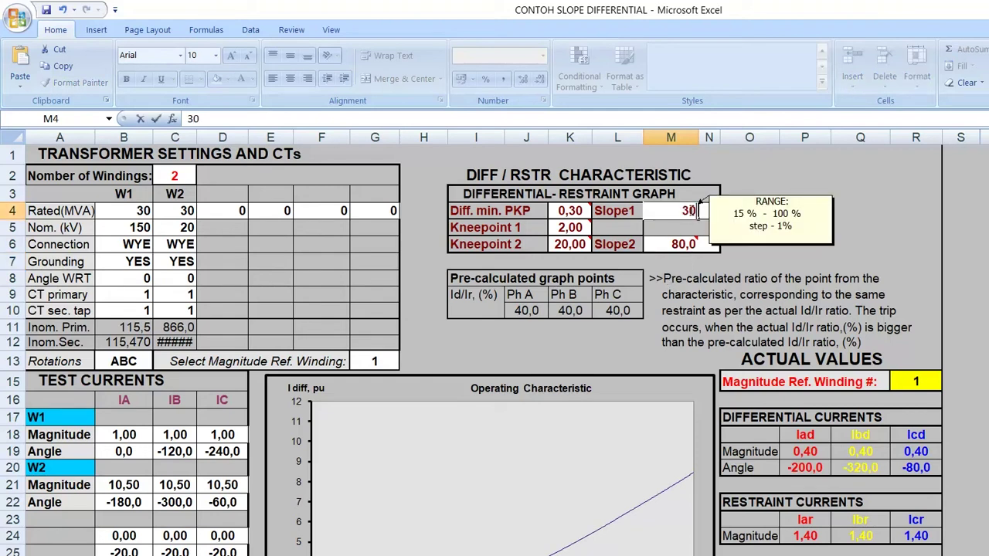
key(Return)
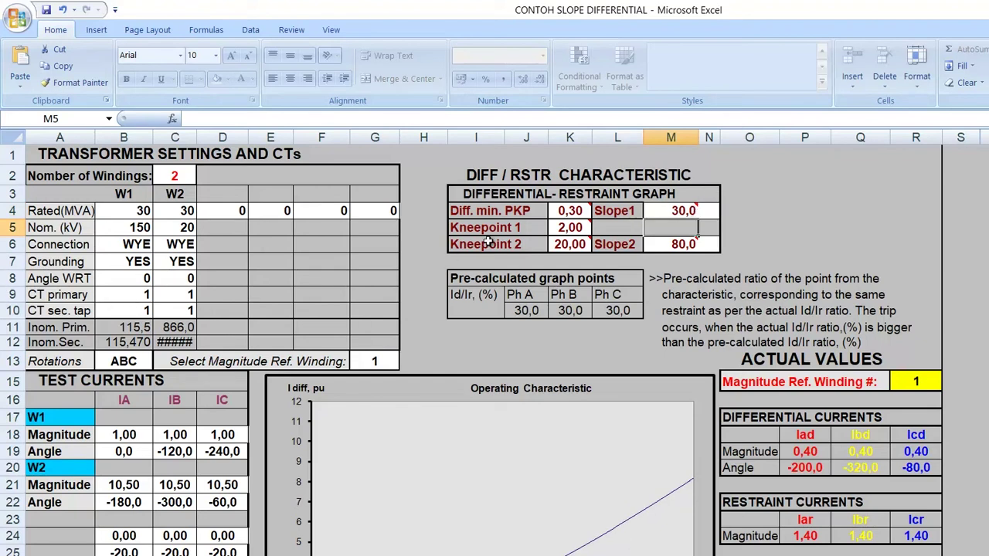
- Review the Slope1 and Slope2 values in the differential-restraint table
click(681, 216)
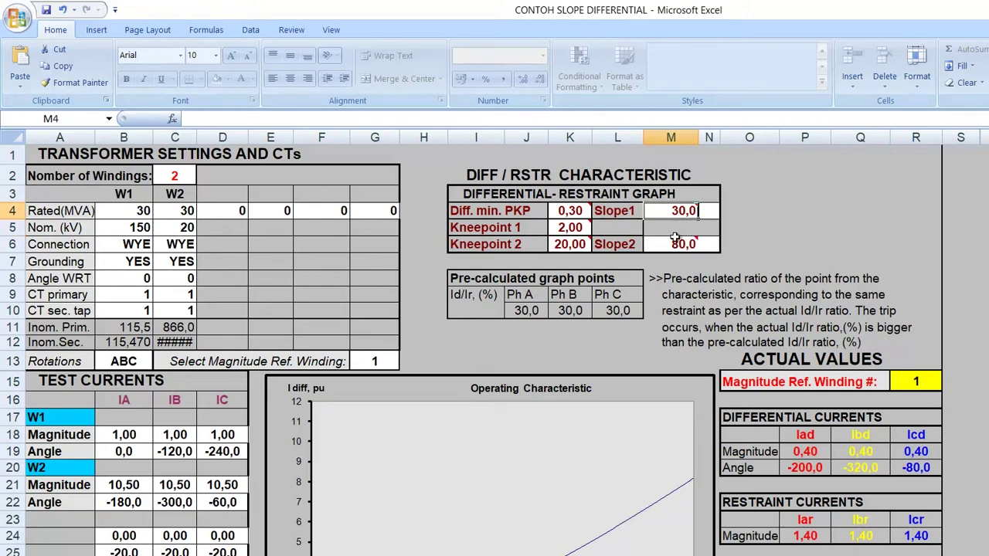
click(675, 233)
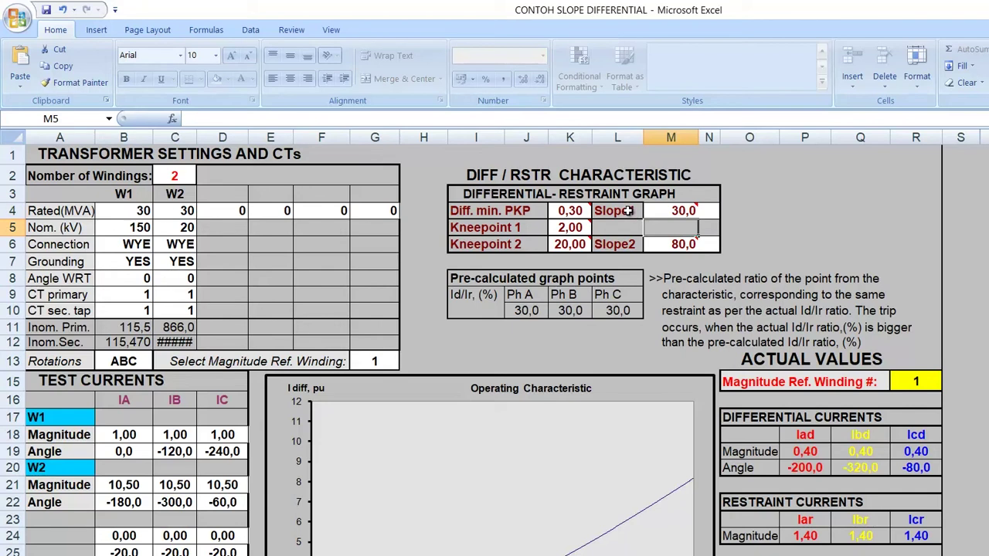
click(629, 211)
click(688, 245)
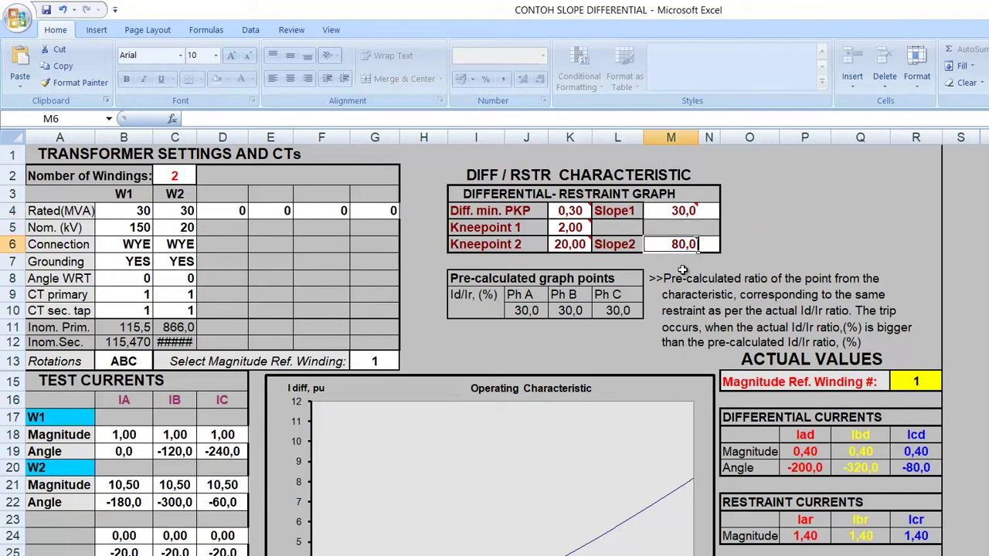
click(683, 268)
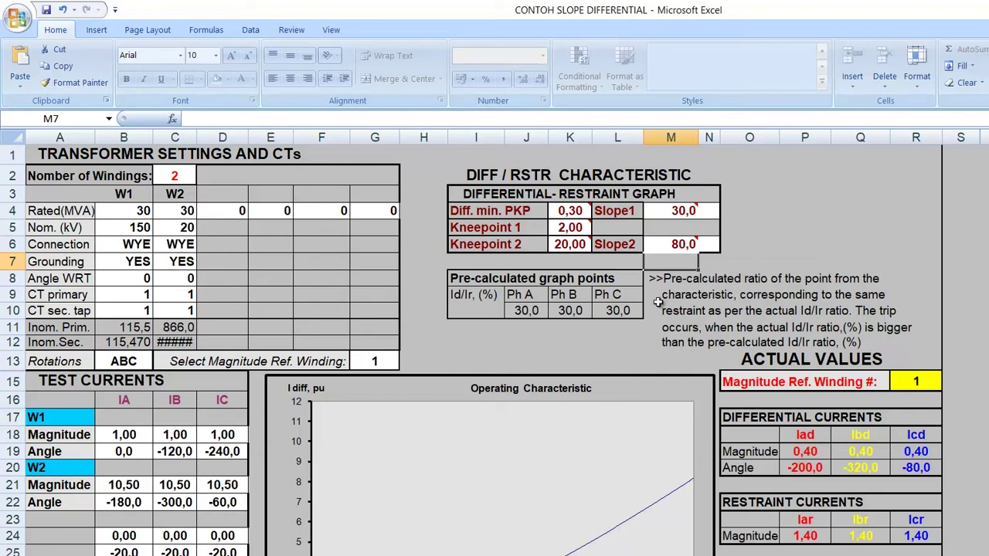
- Set Kneepoint 1 to 1 and Kneepoint 2 to 10 in the differential-restraint settings
click(506, 231)
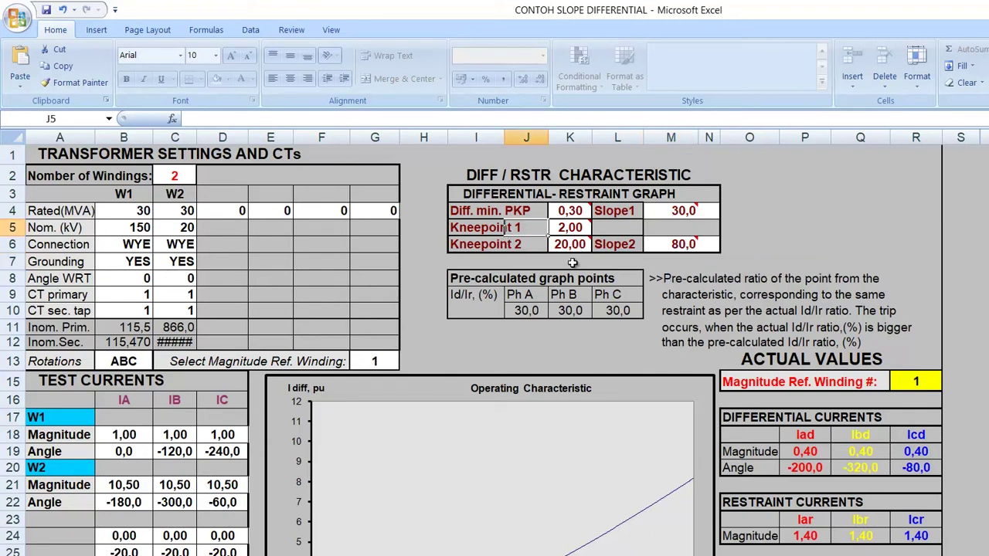
click(567, 230)
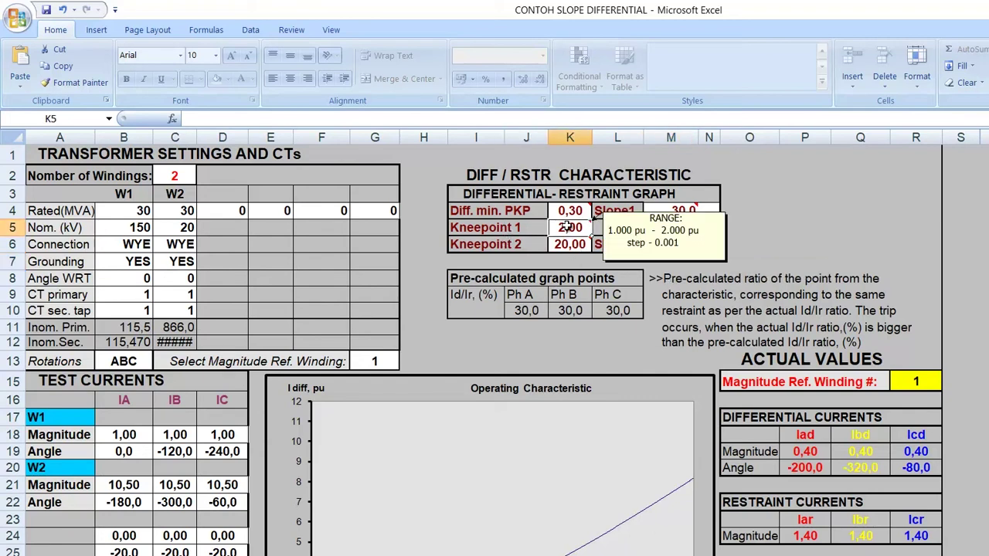
text(1)
key(Return)
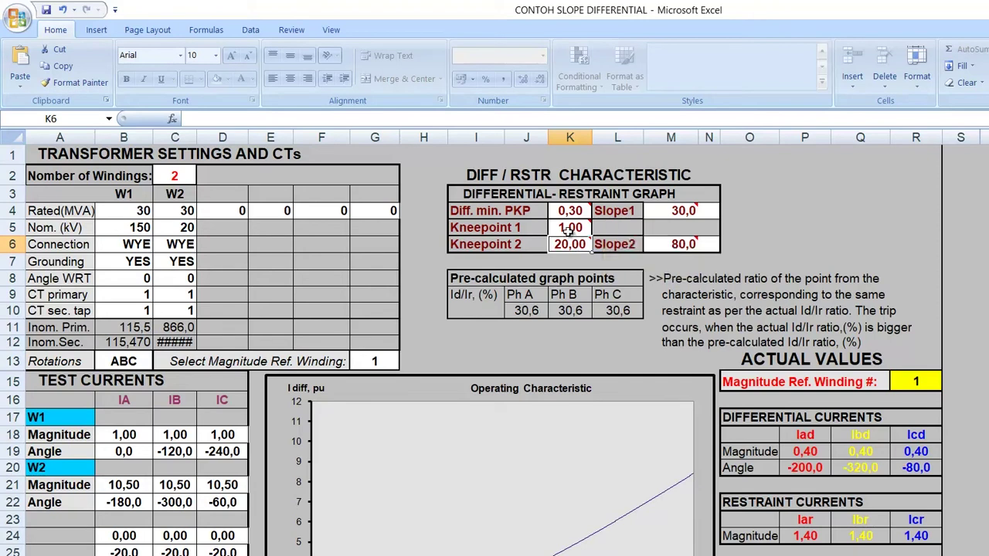
mouse_move(667, 204)
mouse_move(573, 244)
text(10)
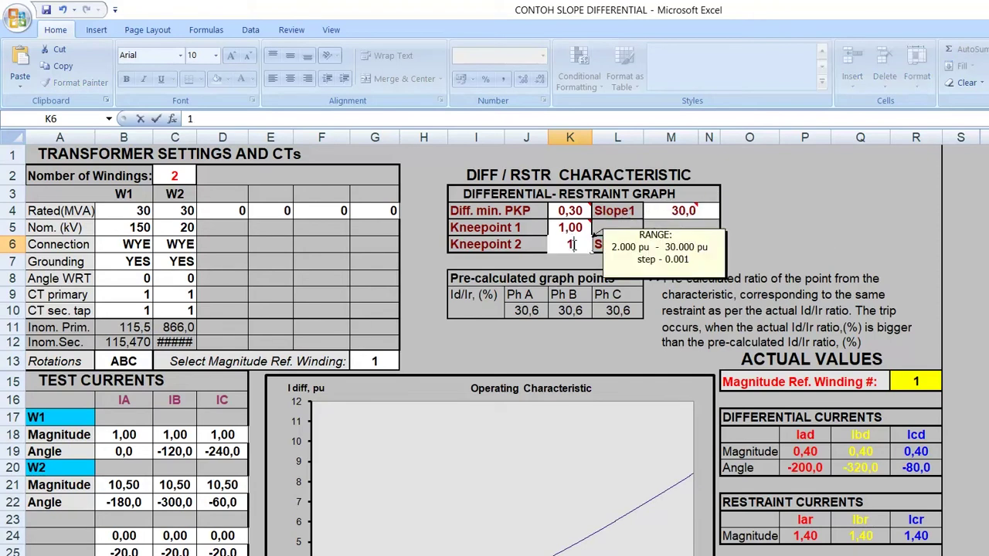
click(564, 262)
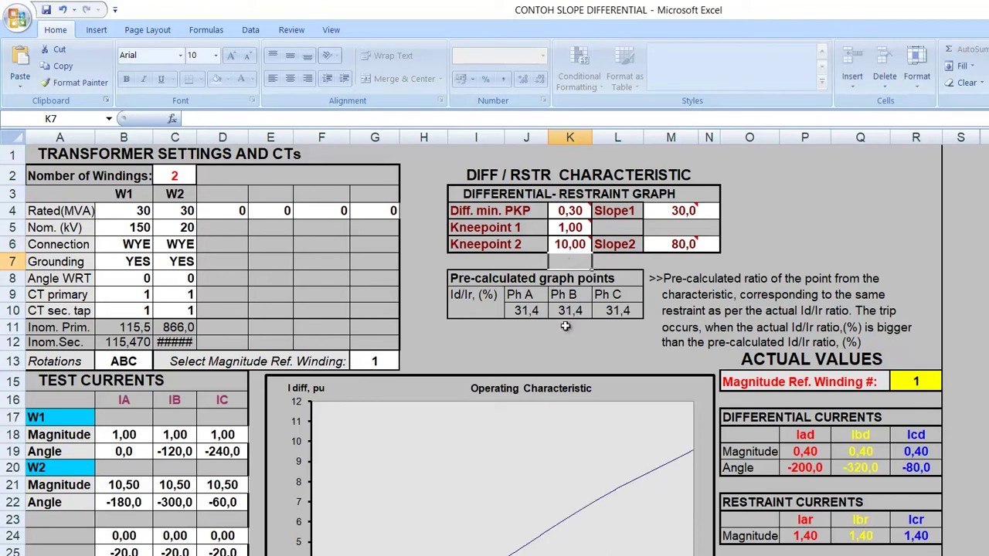
- Examine the Slope2 setting, the W1 test current magnitude for IA and the operating characteristic graph
click(686, 244)
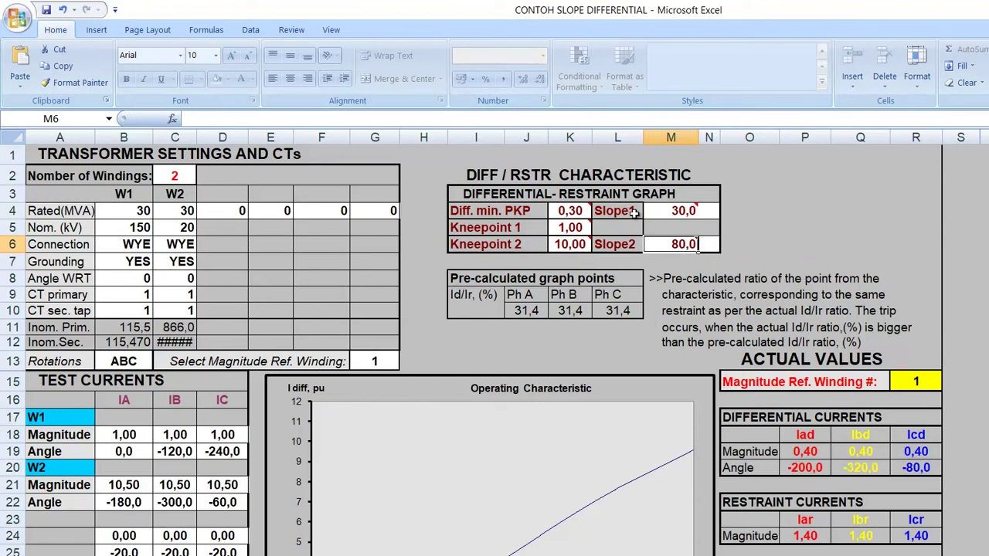
click(811, 190)
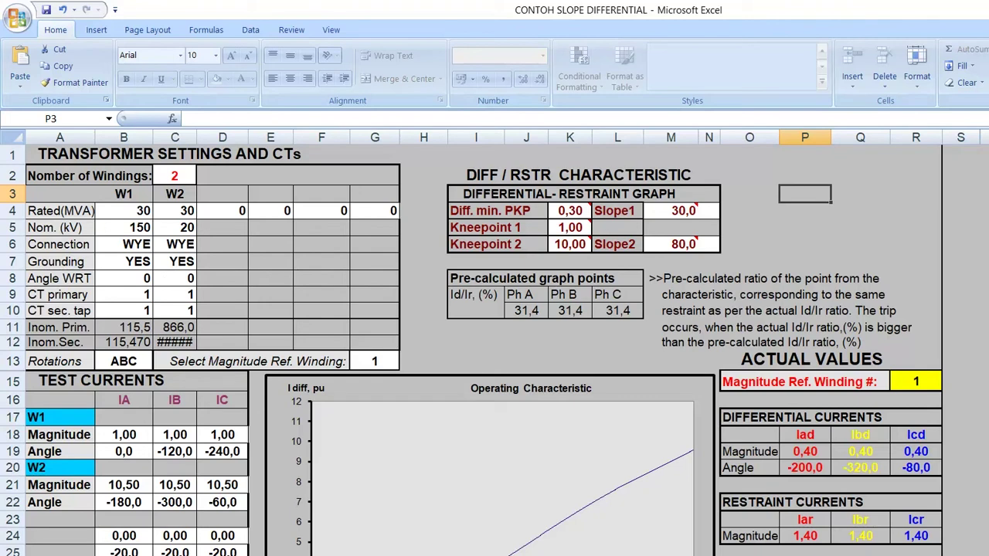
click(122, 438)
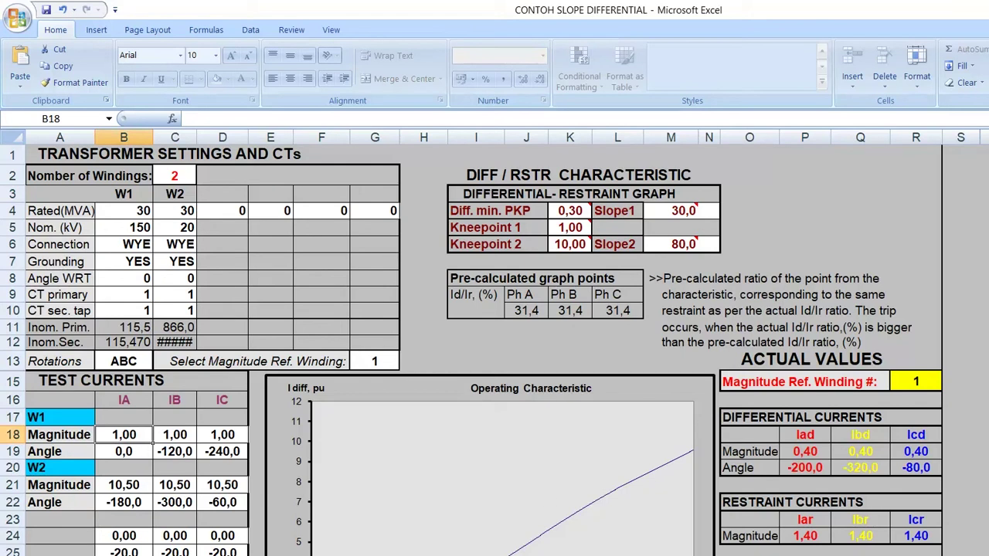
scroll(153, 442, down, 1)
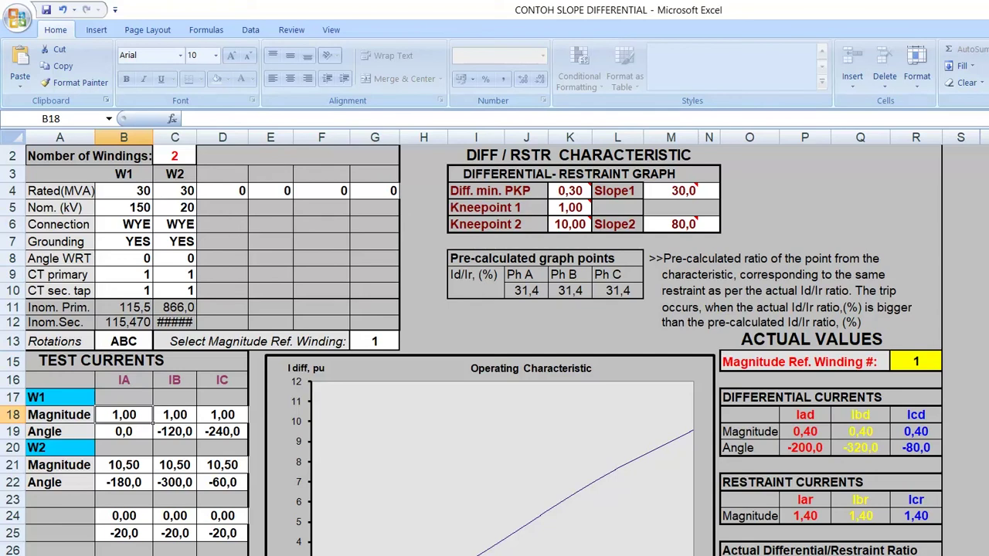
scroll(471, 350, down, 1)
scroll(472, 350, down, 1)
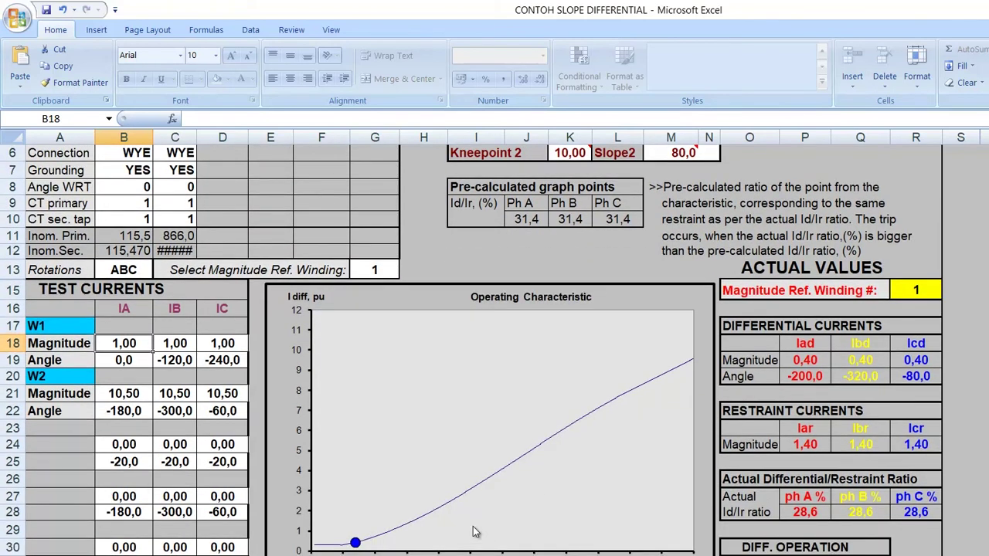
scroll(471, 350, up, 2)
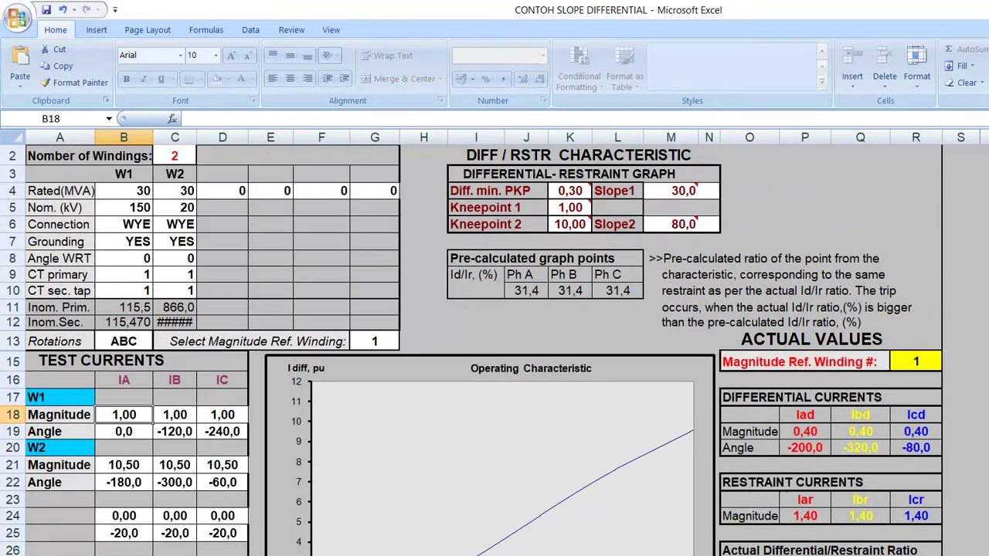
scroll(471, 350, down, 1)
- Check the nominal kV of windings W1 and W2 and the W1 test current magnitudes for IA and IB
click(131, 209)
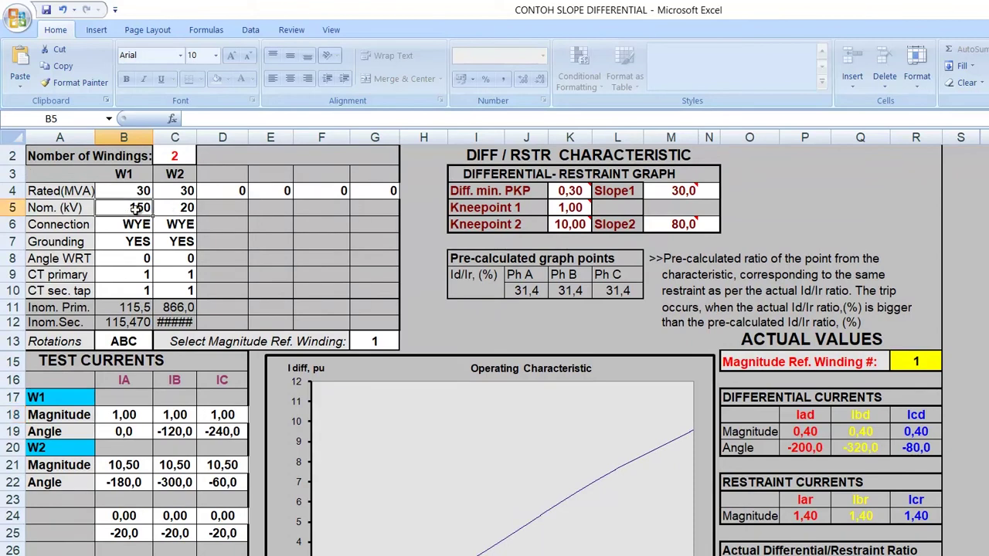
click(185, 206)
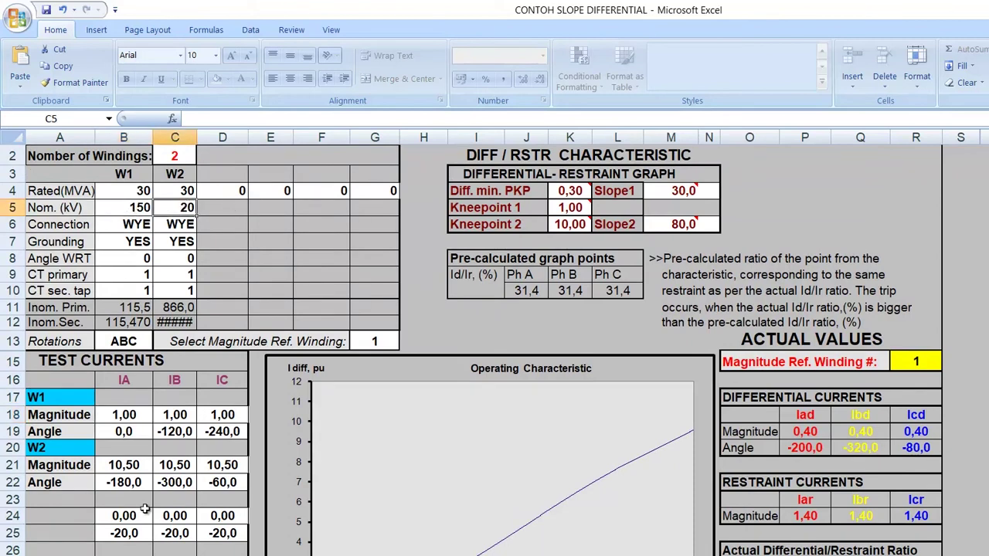
click(128, 415)
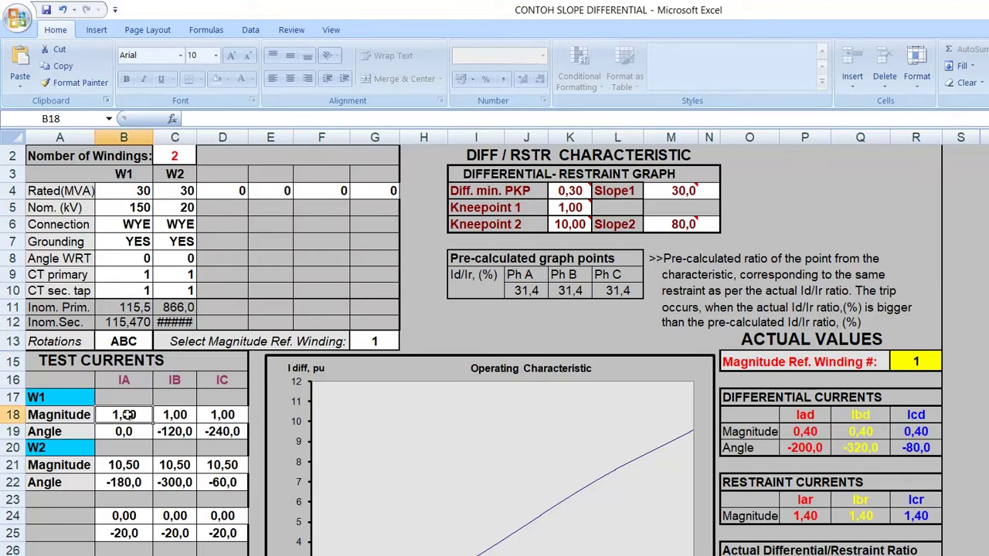
click(178, 416)
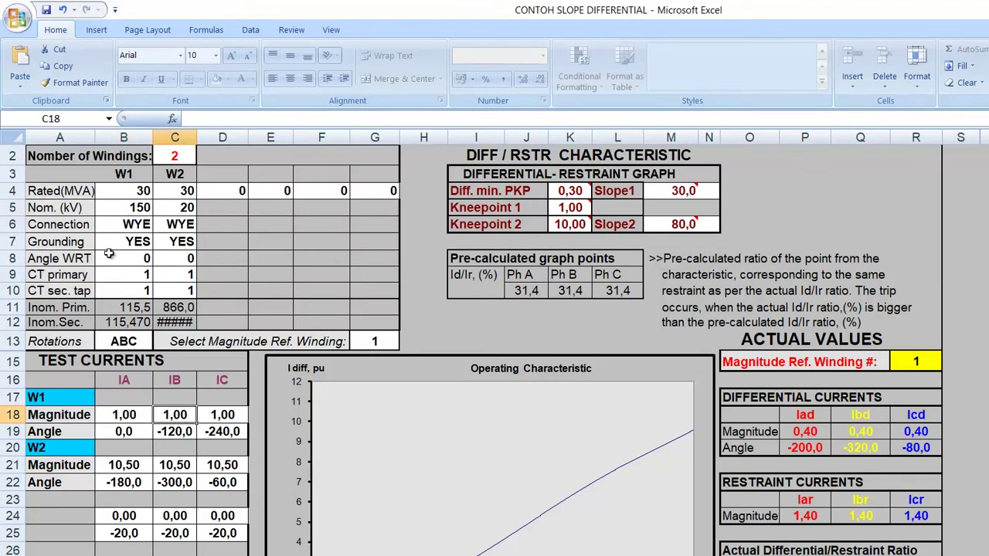
click(121, 413)
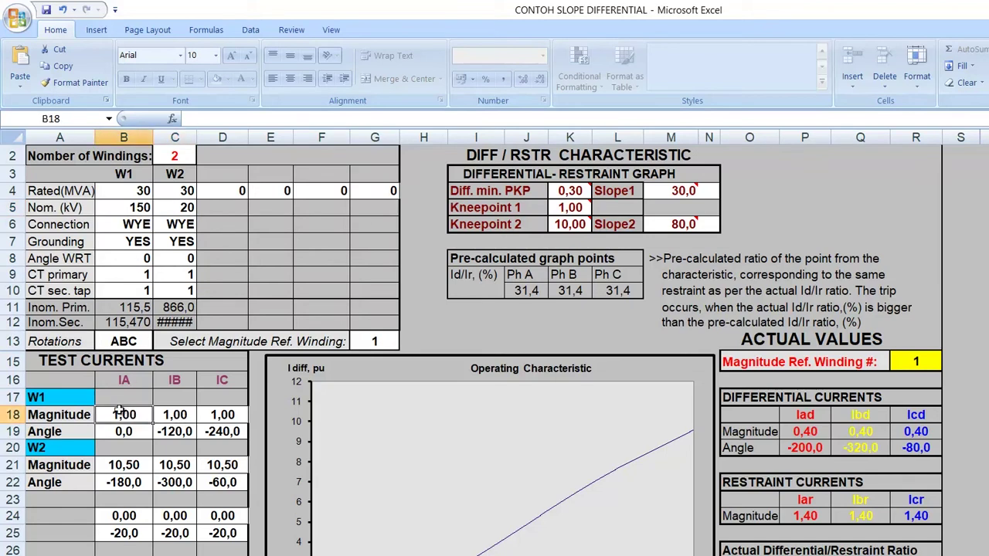
- Enter 1 as the W1 test current magnitude for phases IA, IB and IC
text(1)
key(Tab)
text(1)
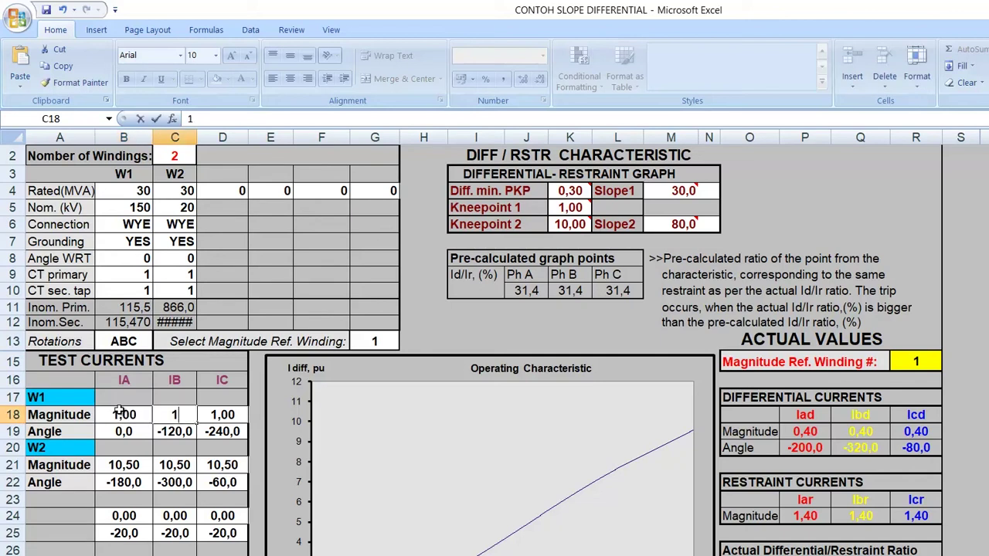
key(Tab)
text(1)
key(Down)
- Set the W2 test current magnitudes for IA, IB and IC to 7,5
key(Down)
key(Left)
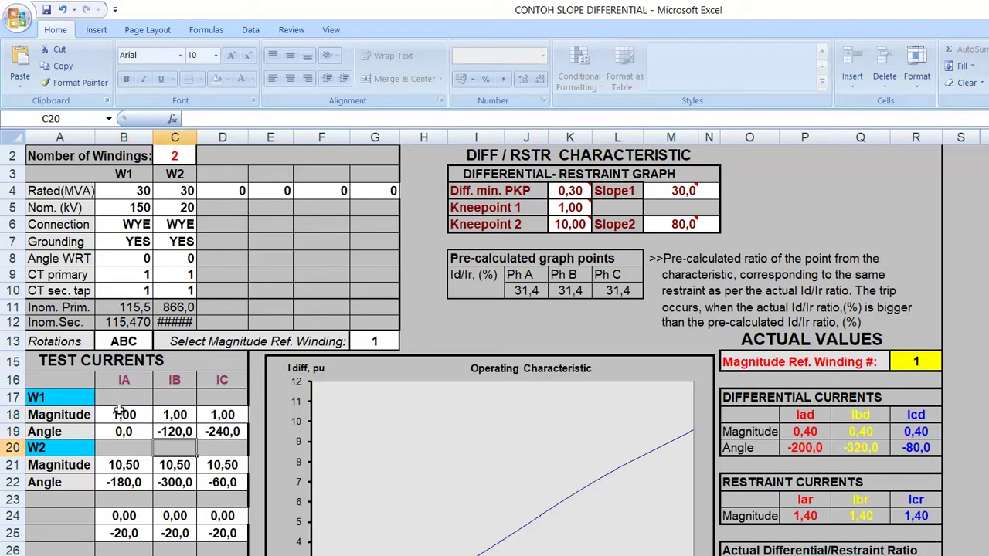
key(Left)
key(Down)
text(7,5)
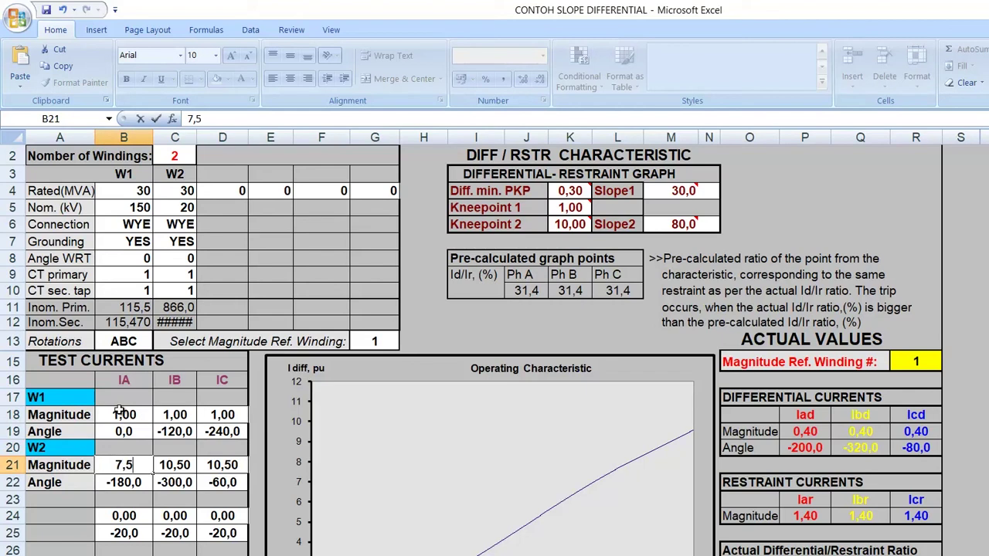
key(ctrl+Return)
key(Tab)
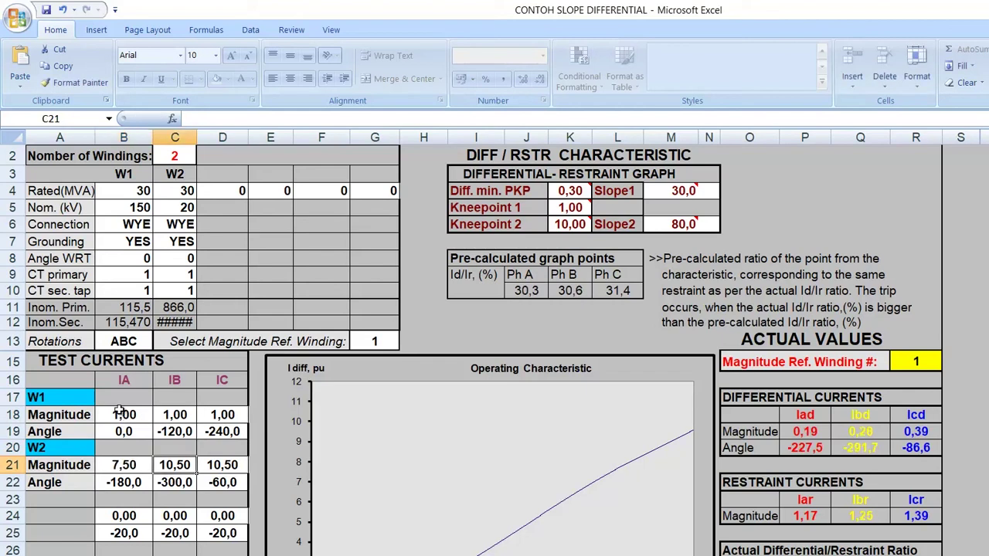
text(7,5)
key(Tab)
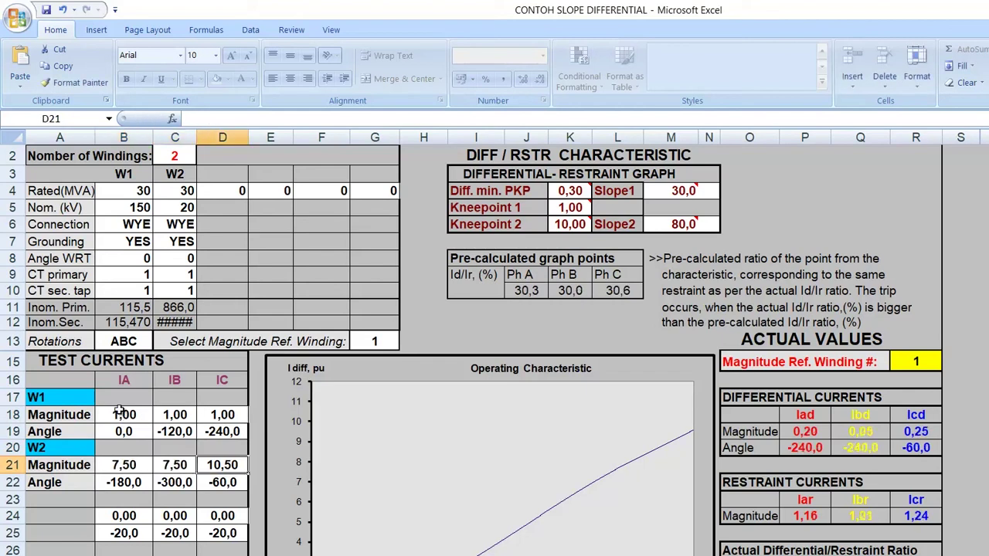
text(7,5)
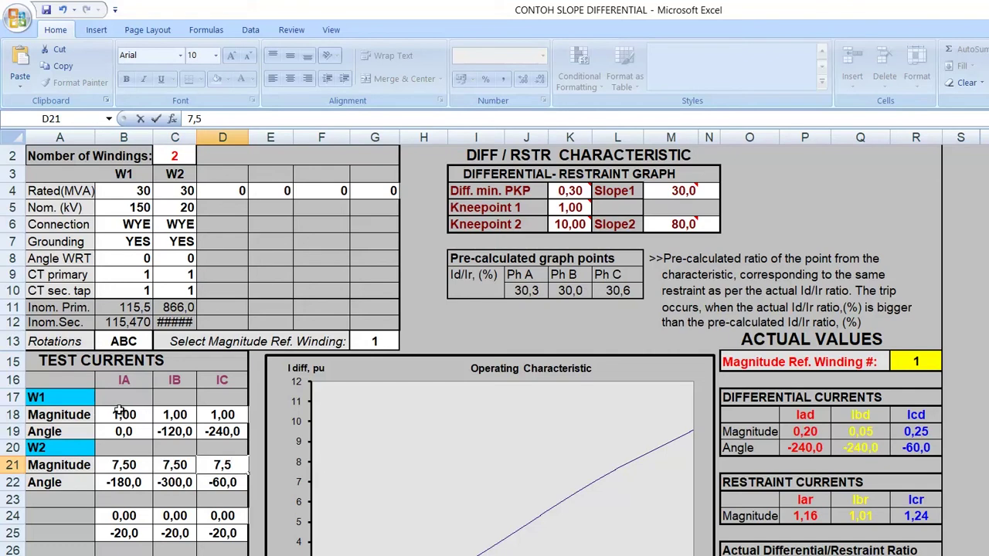
key(Return)
- Compare the W1 and W2 phase angles for IA and review the W1 angles for IB and IC
click(120, 431)
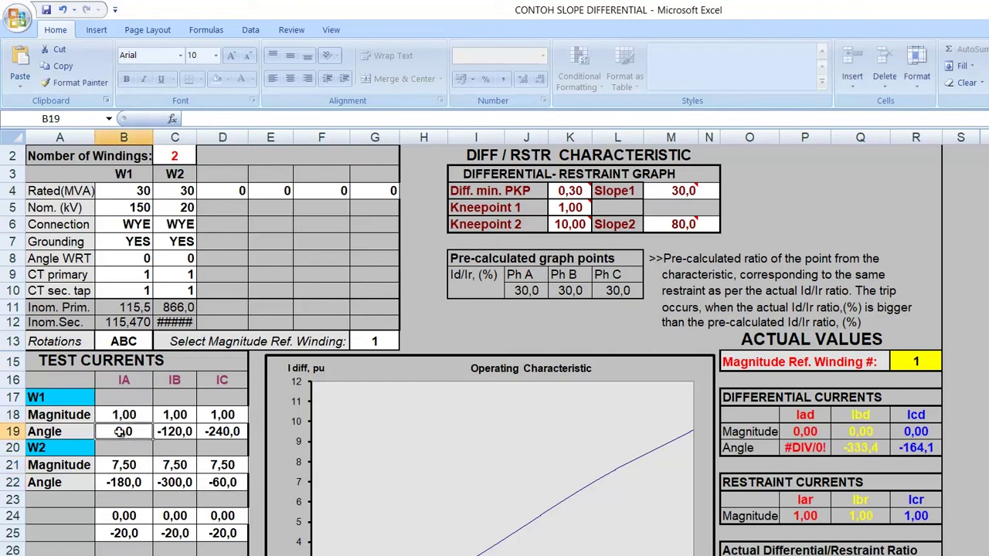
click(131, 482)
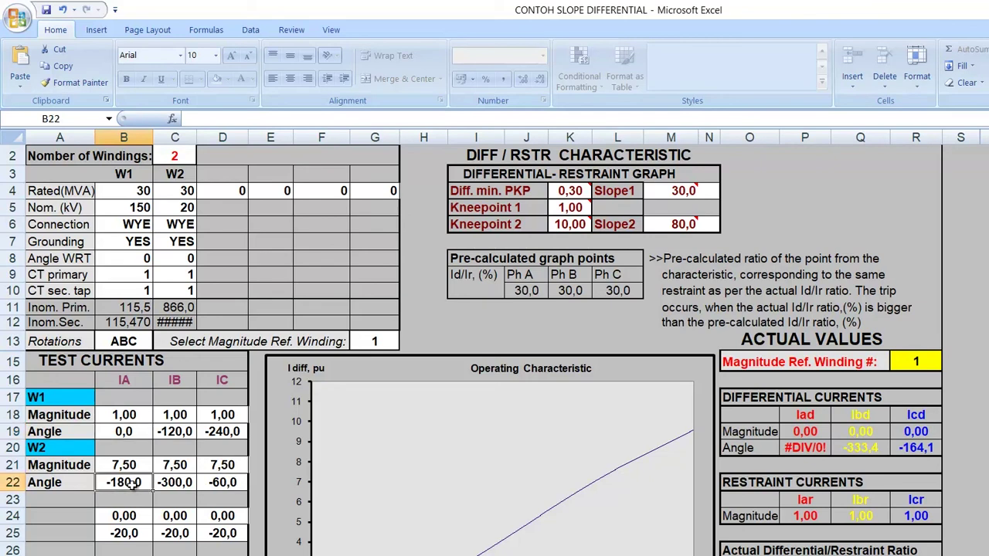
click(127, 432)
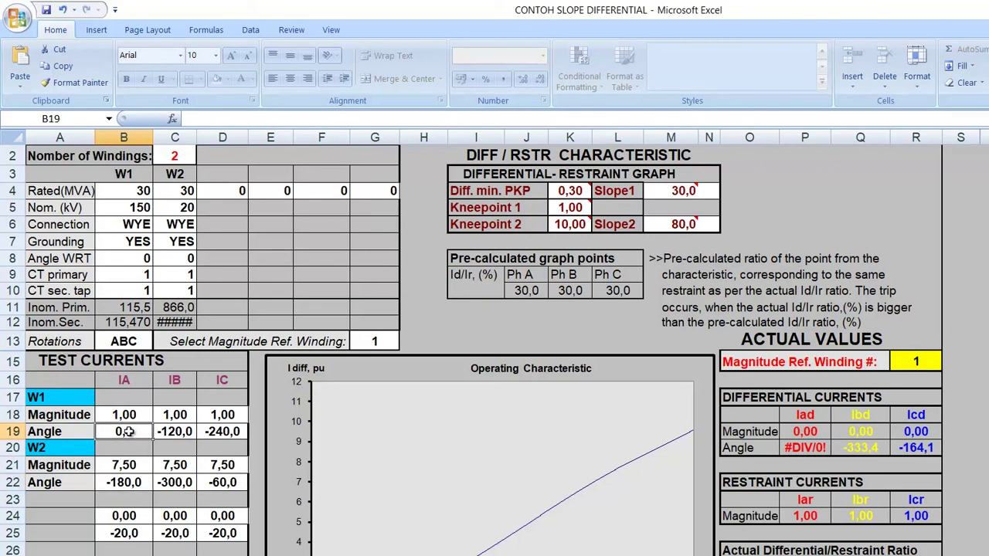
click(121, 482)
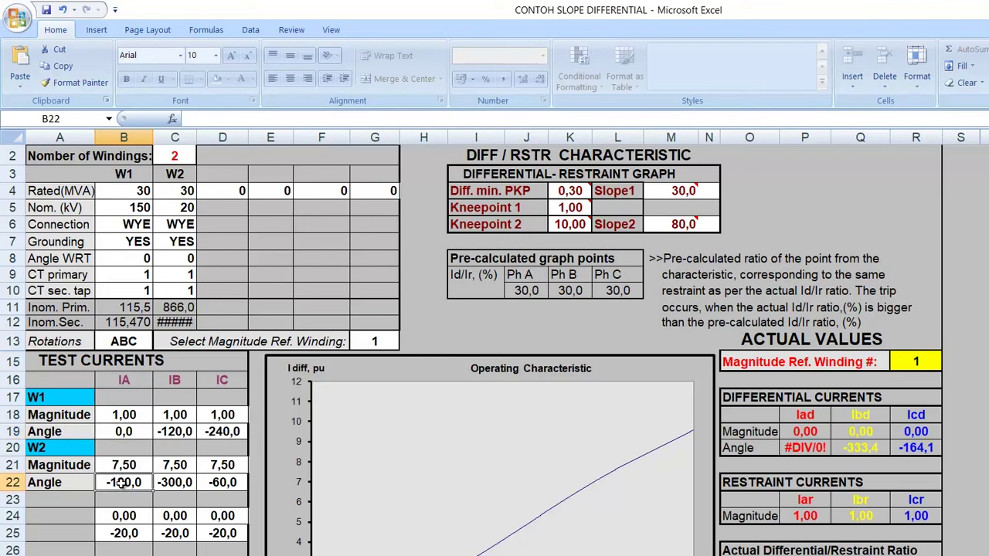
click(177, 435)
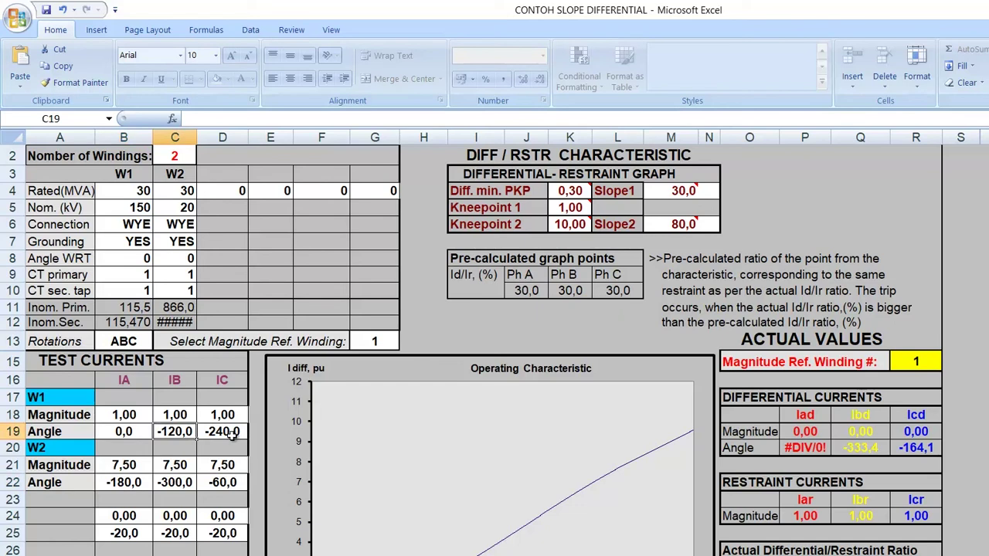
click(231, 435)
click(186, 434)
click(230, 434)
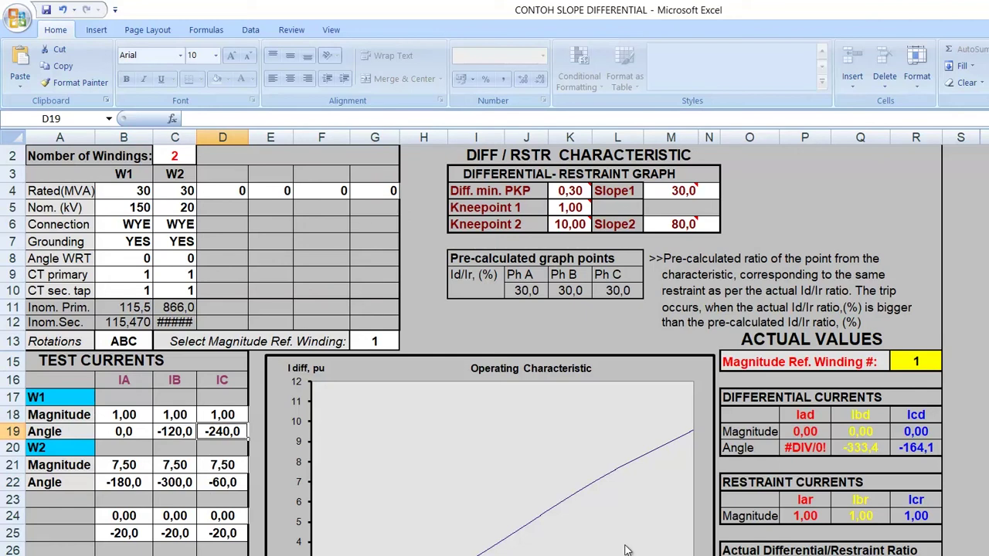
- Check the actual differential/restraint ratio area and the three W2 test current magnitudes
scroll(472, 350, down, 1)
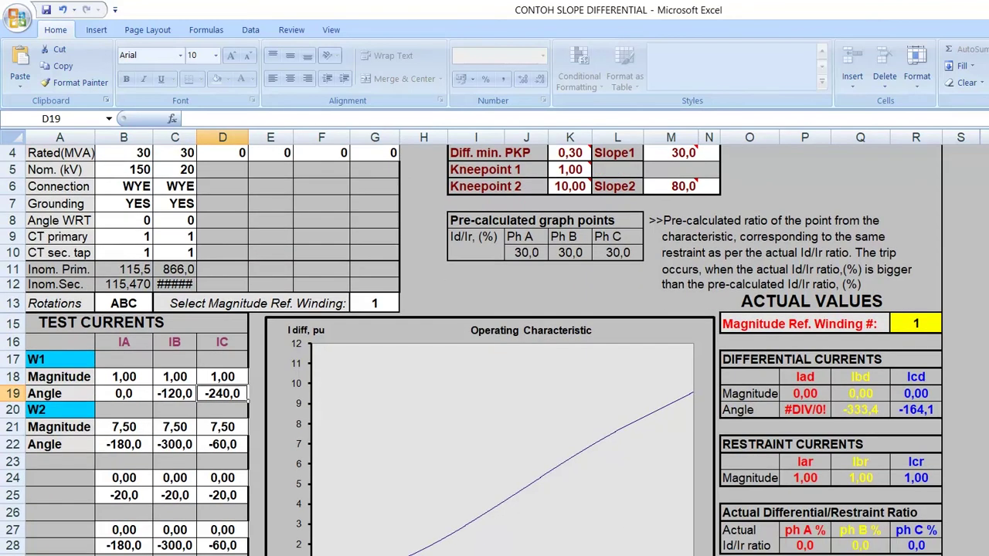
click(860, 553)
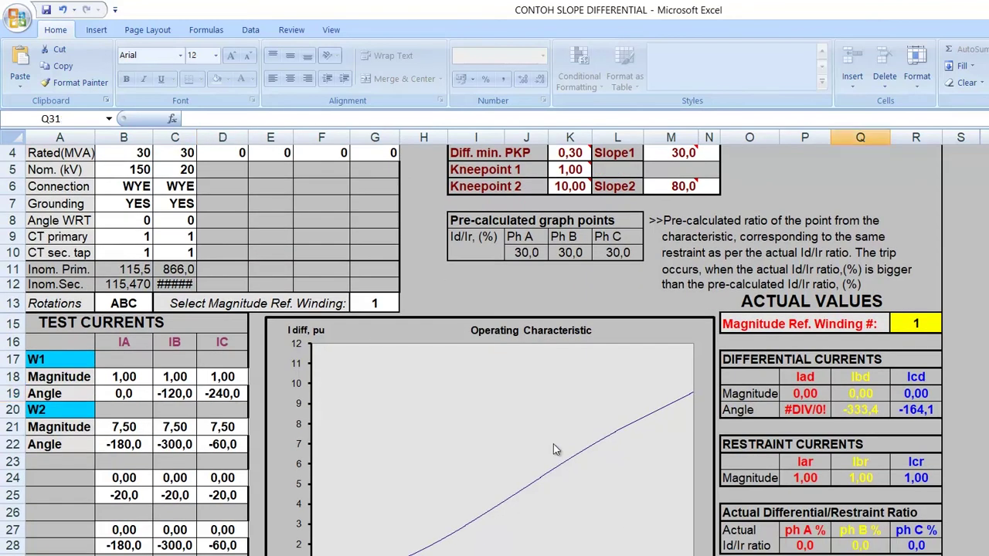
click(128, 425)
click(172, 430)
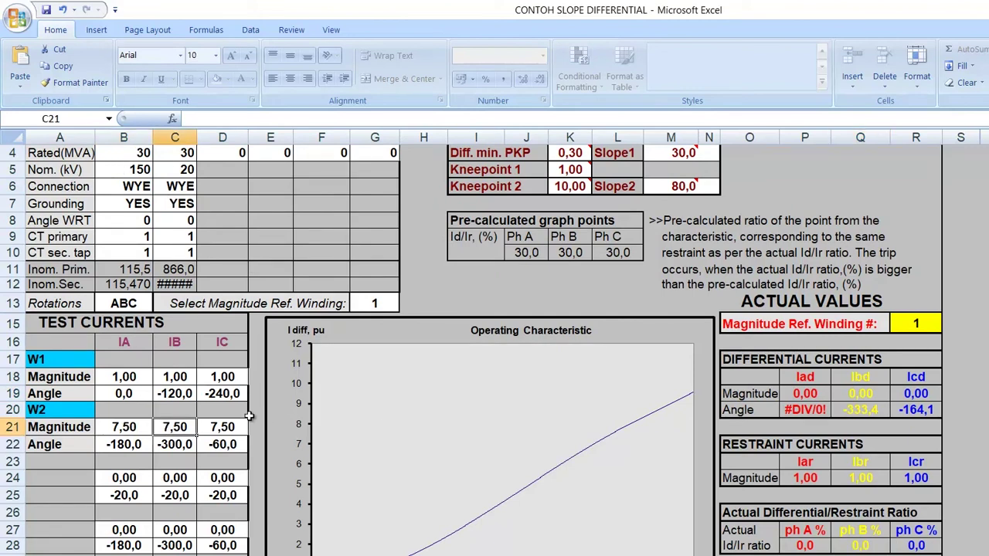
click(229, 423)
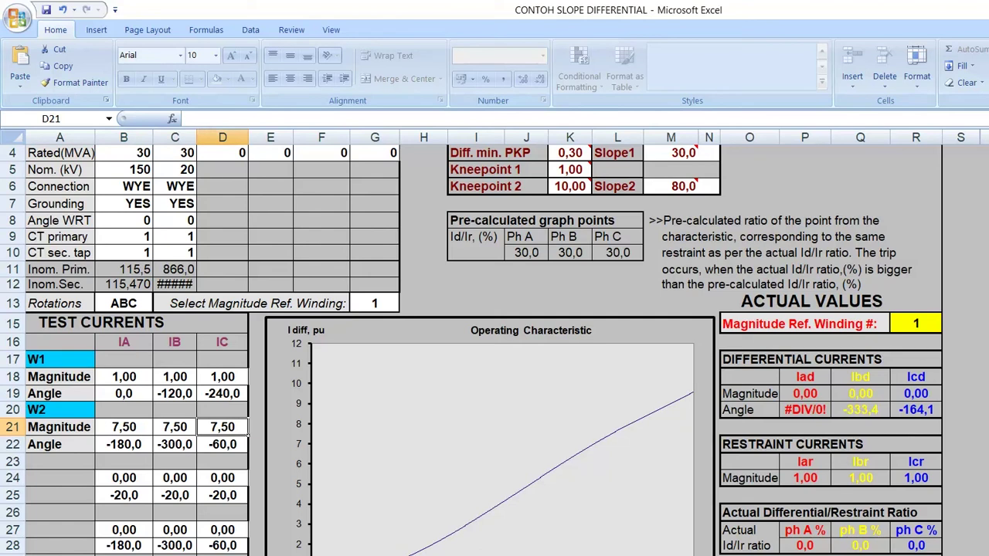
scroll(471, 350, up, 1)
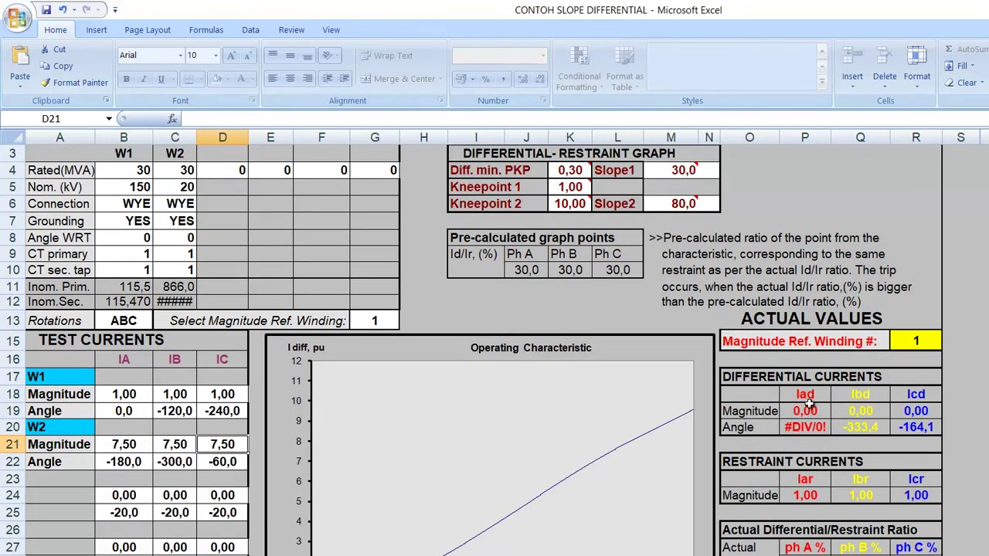
- Review the Diff. min. PKP and Slope1 settings of the differential-restraint graph
click(570, 171)
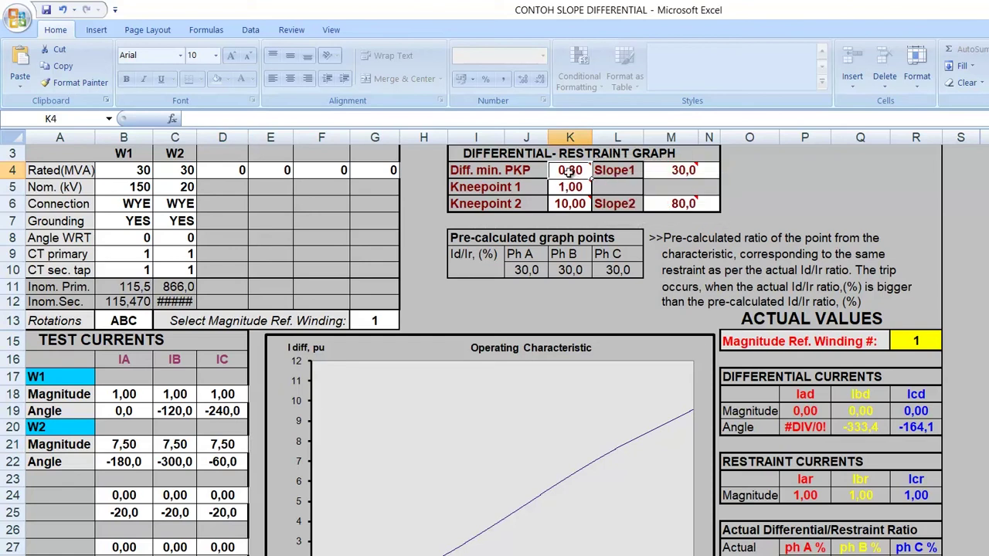
mouse_move(566, 202)
click(684, 171)
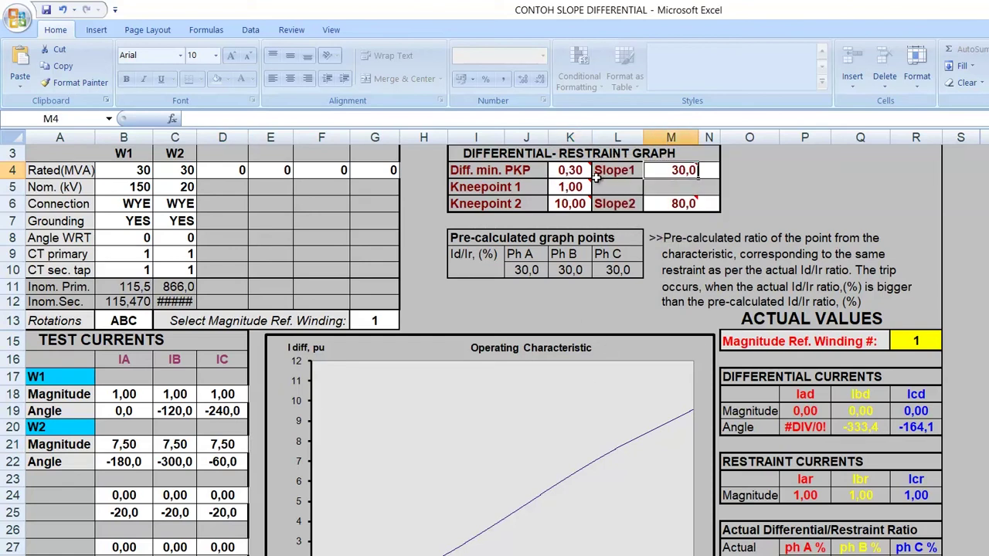
click(578, 171)
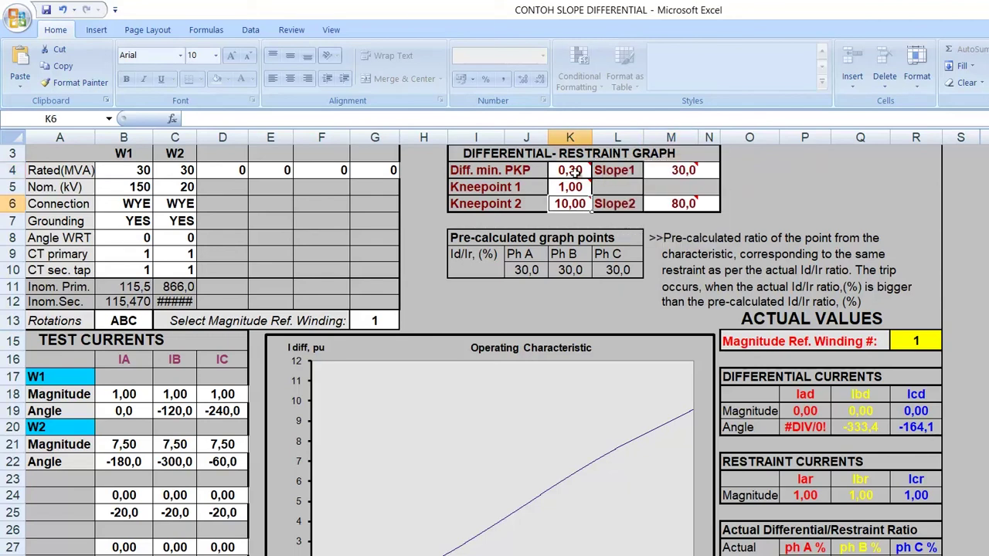
click(680, 172)
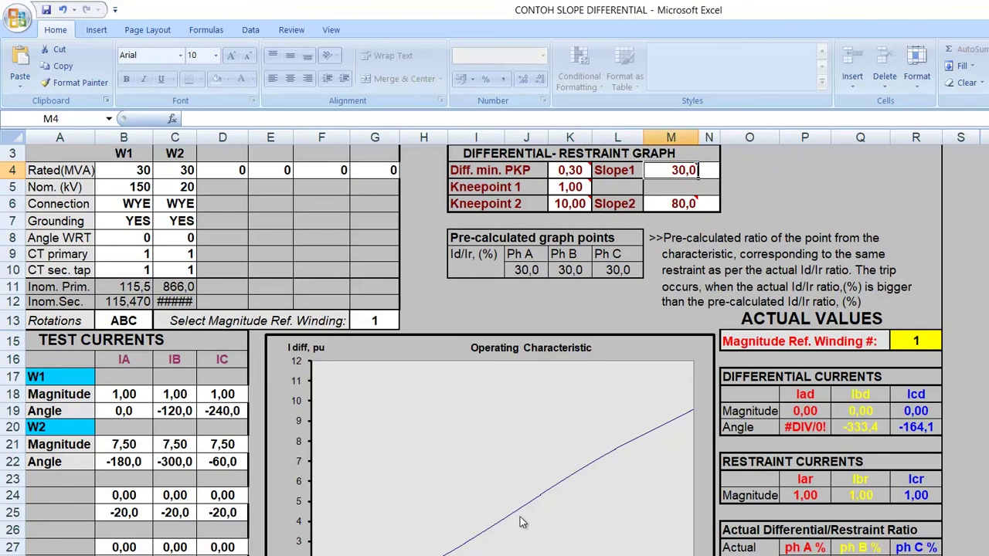
- Set the W2 test current magnitudes for IA, IB and IC to 10,5
click(126, 445)
text(10,5)
key(Return)
click(165, 445)
text(10,5)
key(Tab)
text(10,5)
key(ctrl+Return)
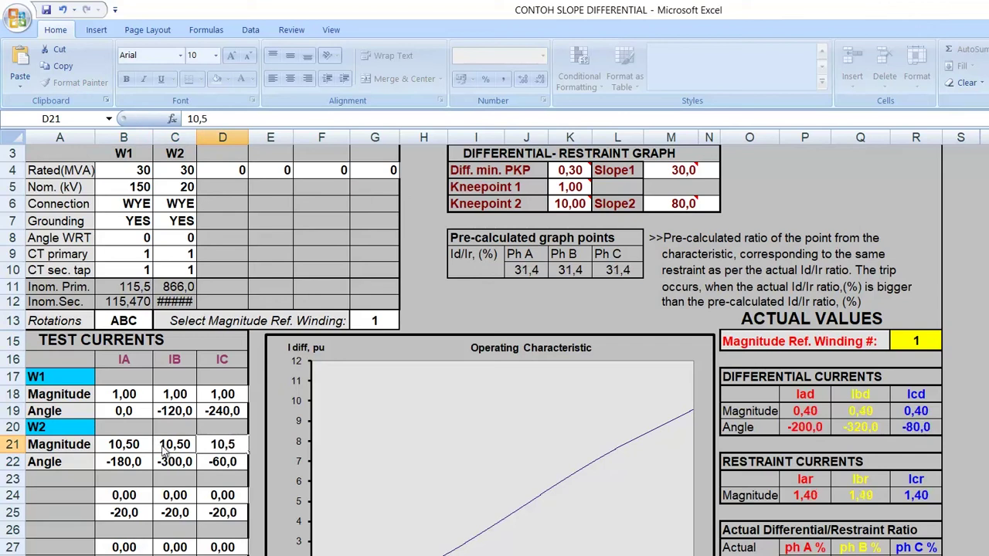
key(Return)
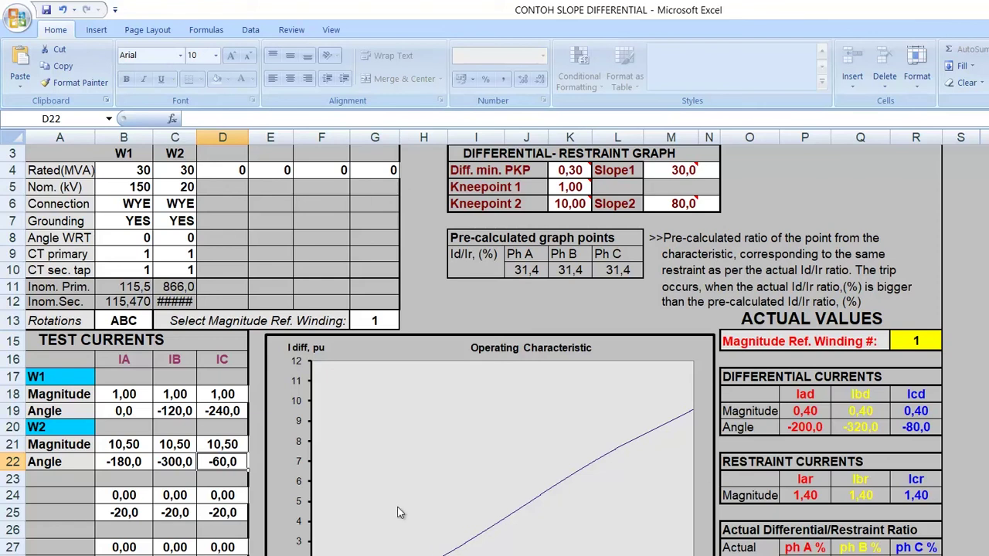
- Examine the W2 magnitude cells across the three phases and the W2 angle for IA
click(126, 462)
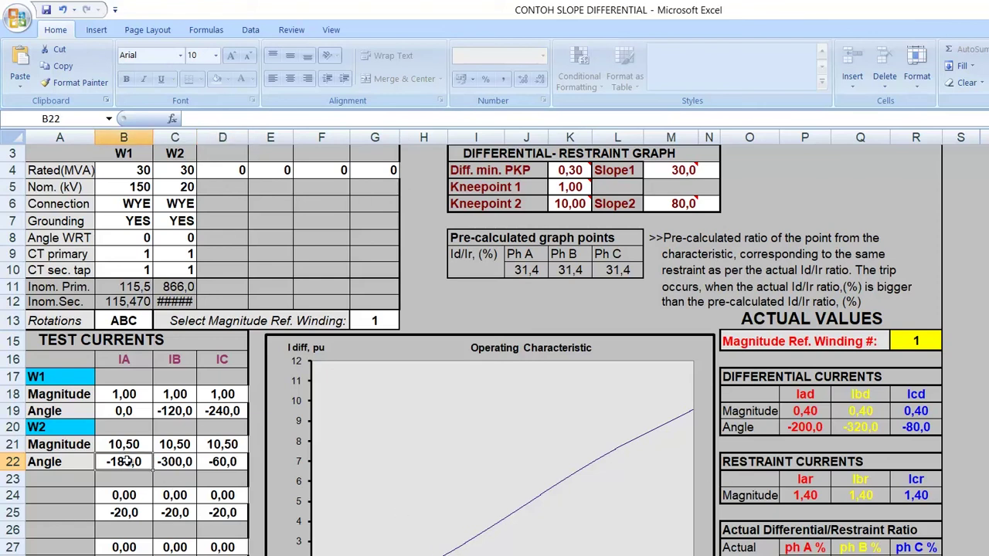
key(Up)
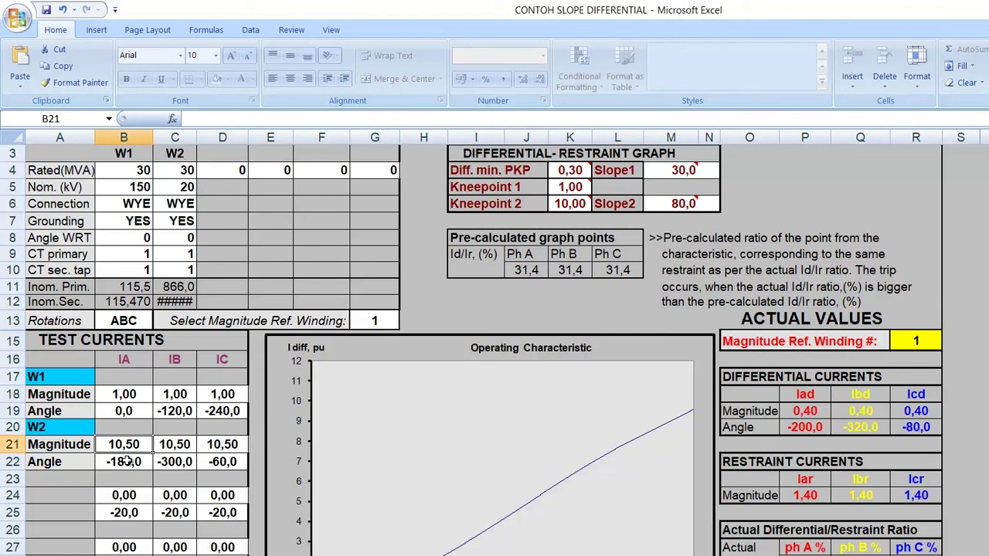
key(Down)
key(Up)
key(Up)
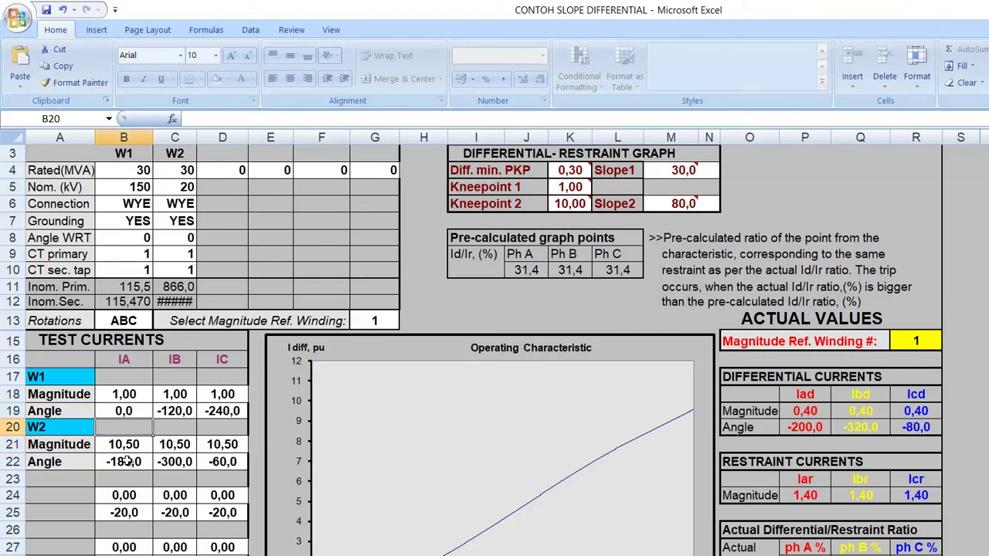
key(Down)
key(Right)
key(Right)
key(Left)
key(Left)
key(Down)
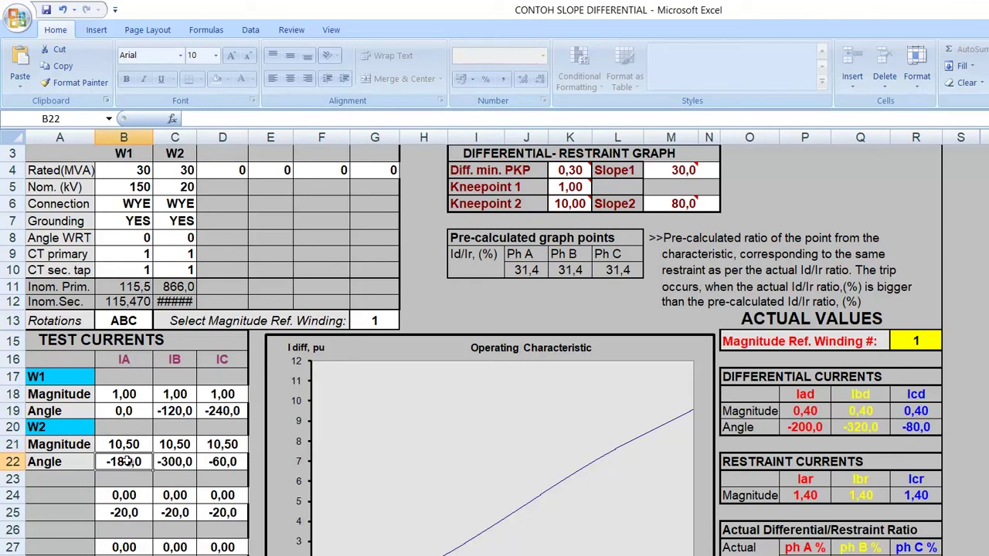
- Look through the W1 and W2 columns from the test currents up to the transformer and CT settings and back
key(Up)
key(Up)
key(Up)
key(Up)
key(Up)
key(Up)
key(Up)
key(Up)
key(Up)
key(Up)
key(Up)
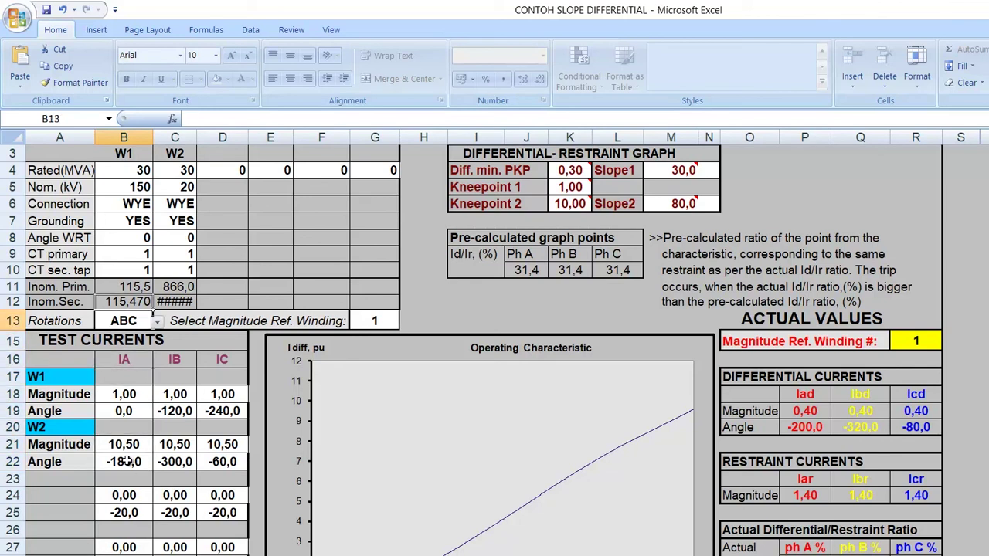
key(Up)
key(Up)
key(Up)
key(Up)
key(Right)
key(Down)
key(Down)
key(Down)
key(Down)
key(Down)
key(Down)
key(Down)
key(Down)
key(Down)
key(Down)
key(Down)
key(Down)
key(Down)
key(Down)
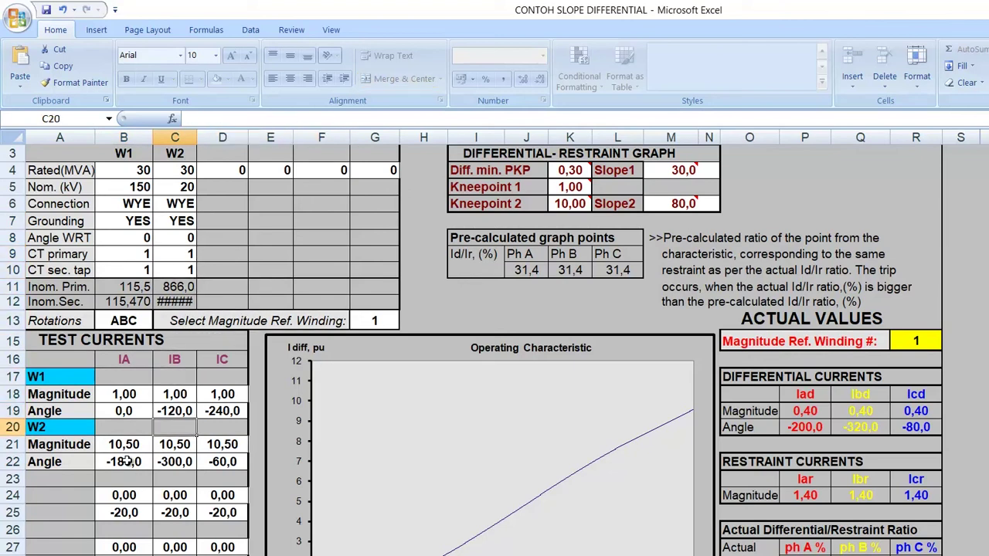
- Set the W2 test current magnitudes for IA, IB and IC to 11
key(Left)
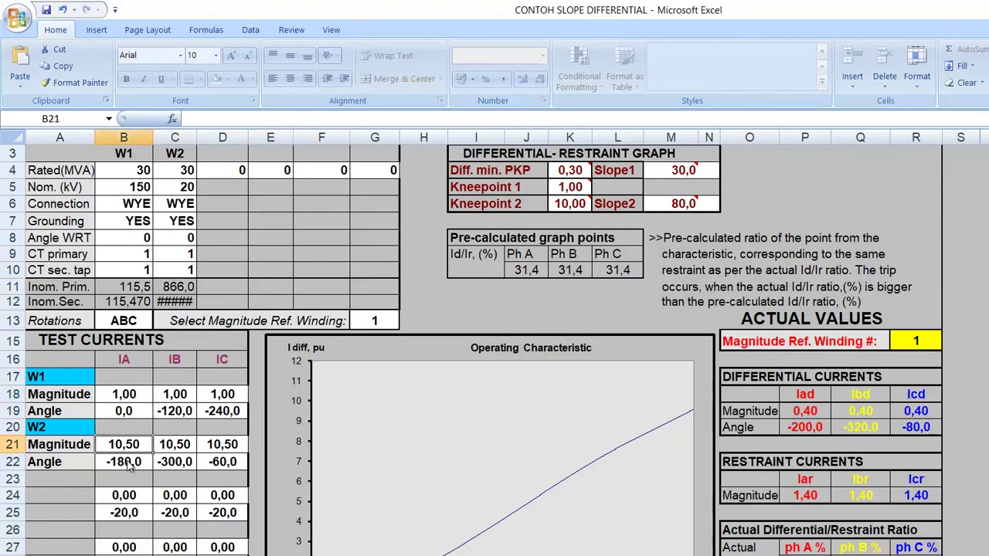
text(11)
key(Tab)
text(11)
key(Tab)
text(11)
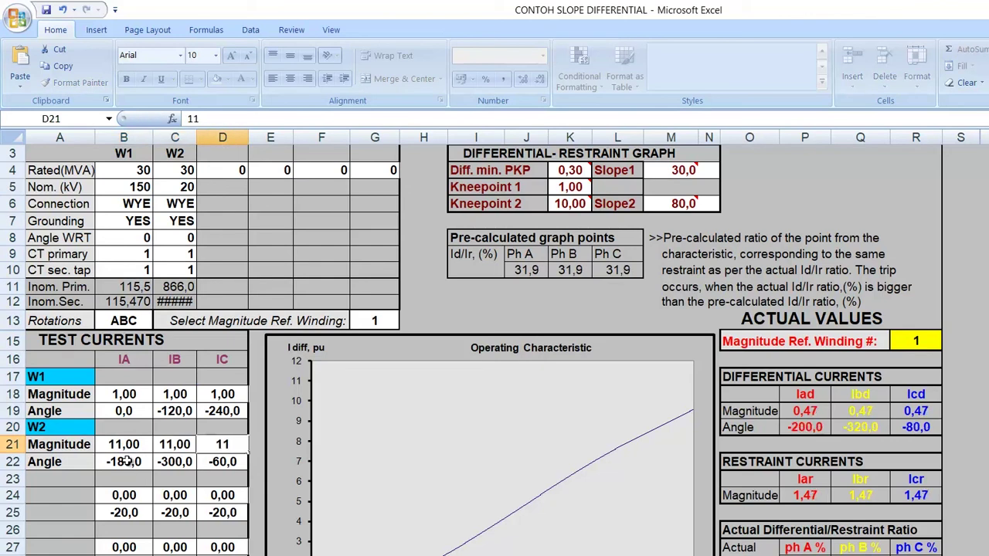
- Set the W2 test current magnitudes for IA, IB and IC to 12
key(Left)
key(Left)
text(12)
key(Tab)
text(12)
key(Tab)
text(12)
key(Return)
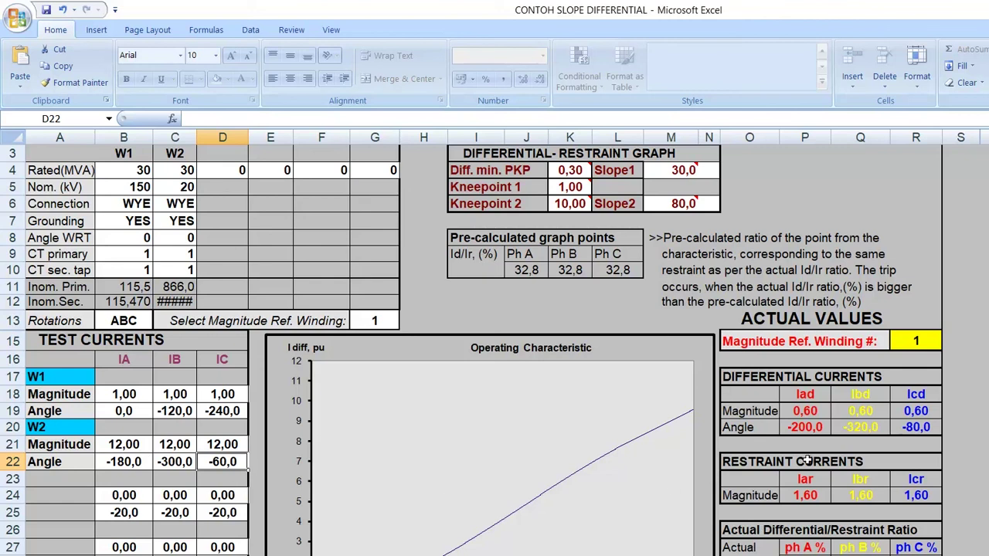
- Examine the differential current magnitudes, the restraint currents and the actual differential/restraint ratio per phase
click(808, 410)
click(867, 412)
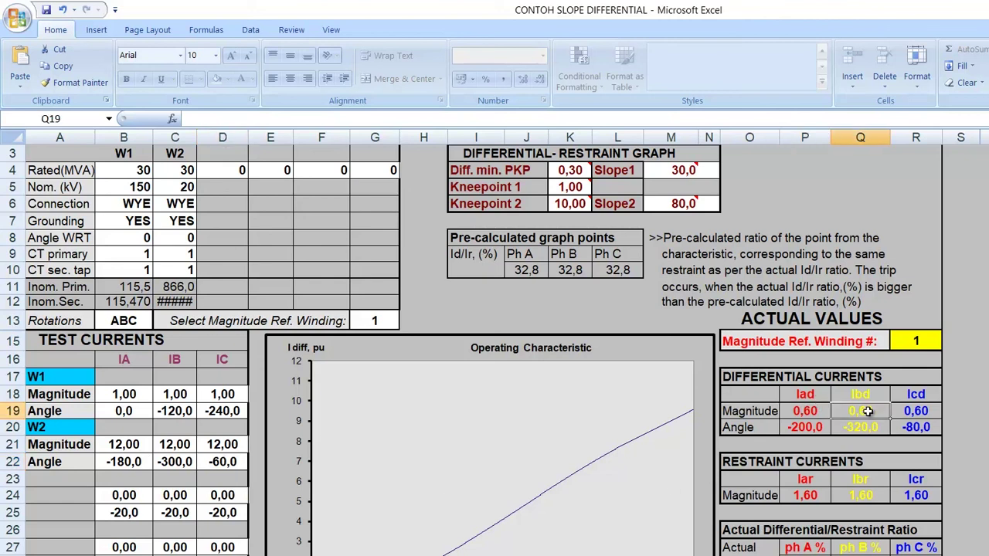
click(918, 413)
click(804, 487)
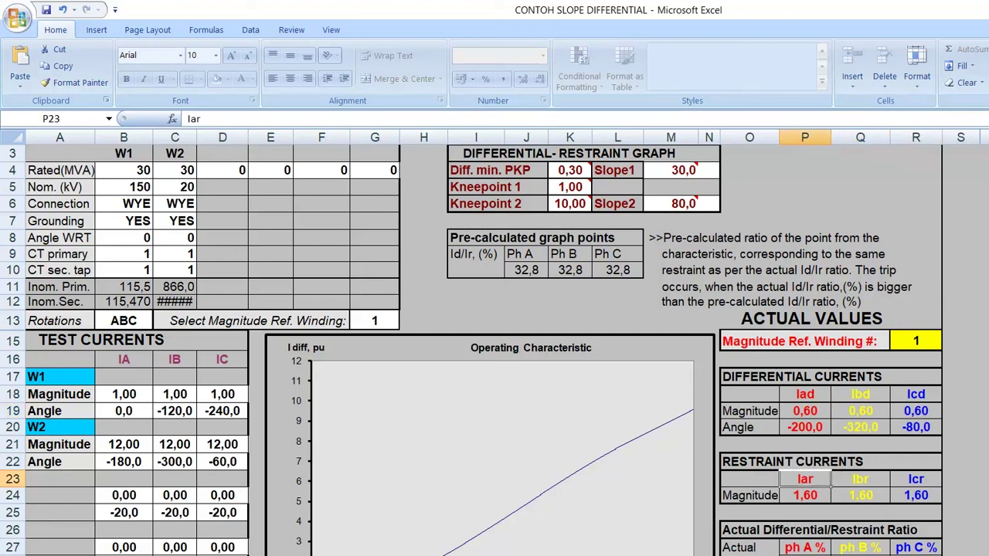
click(804, 549)
click(859, 546)
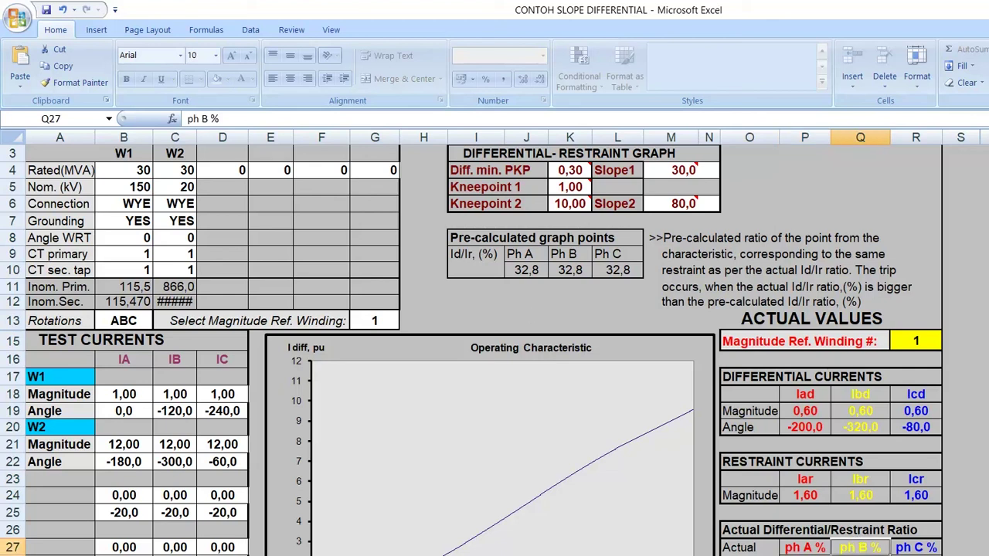
- Examine the pre-calculated Id/Ir graph points for phases A, B and C and the note explaining the trip condition
scroll(892, 549, up, 1)
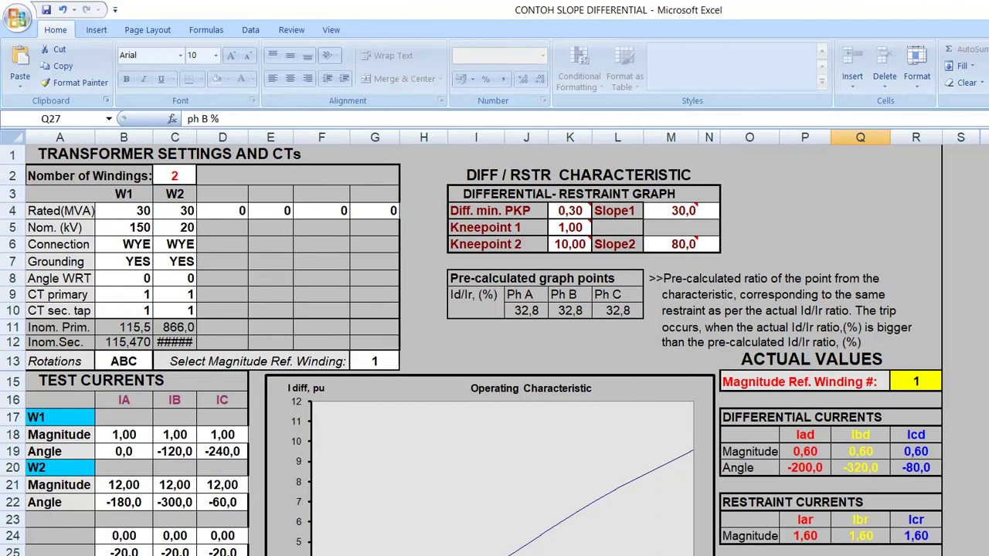
click(446, 320)
click(541, 343)
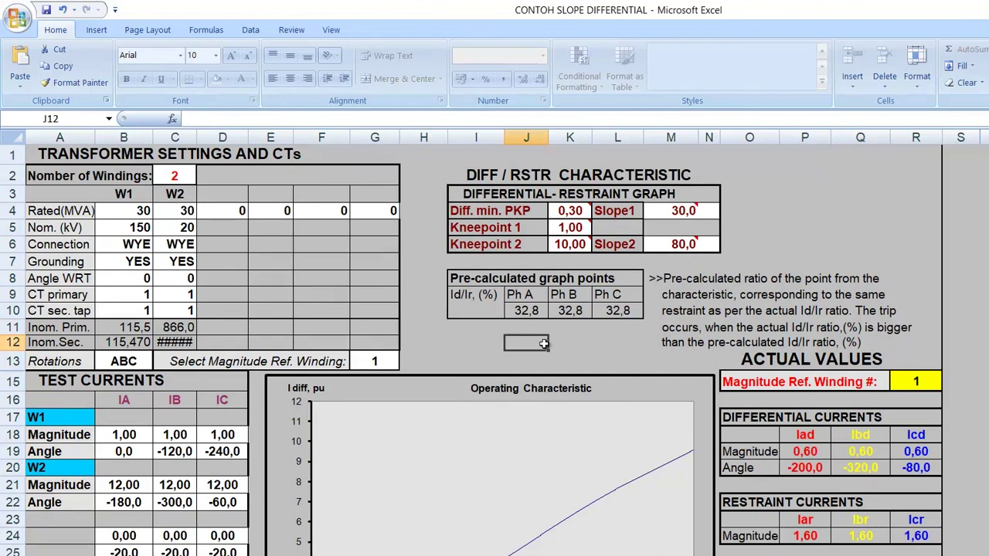
click(616, 333)
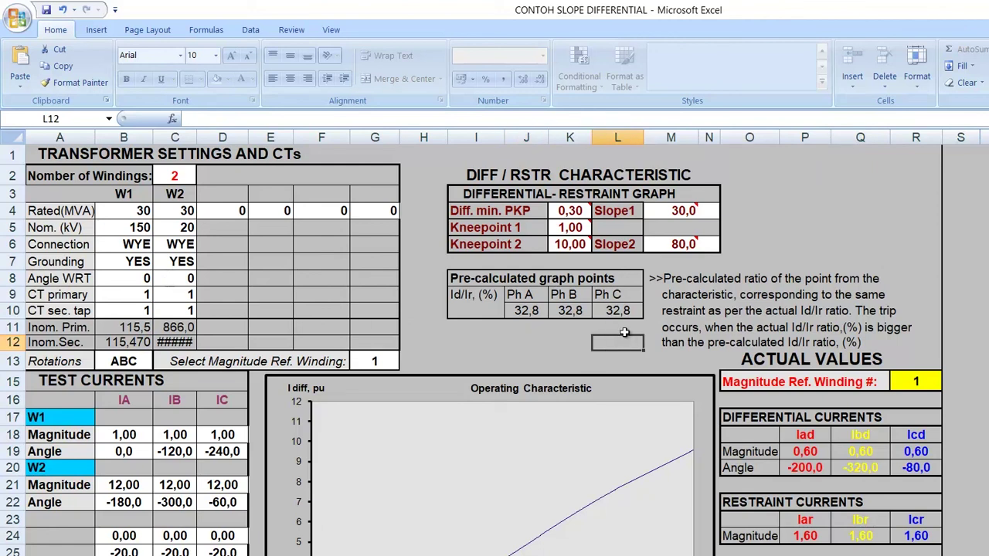
click(700, 313)
click(823, 230)
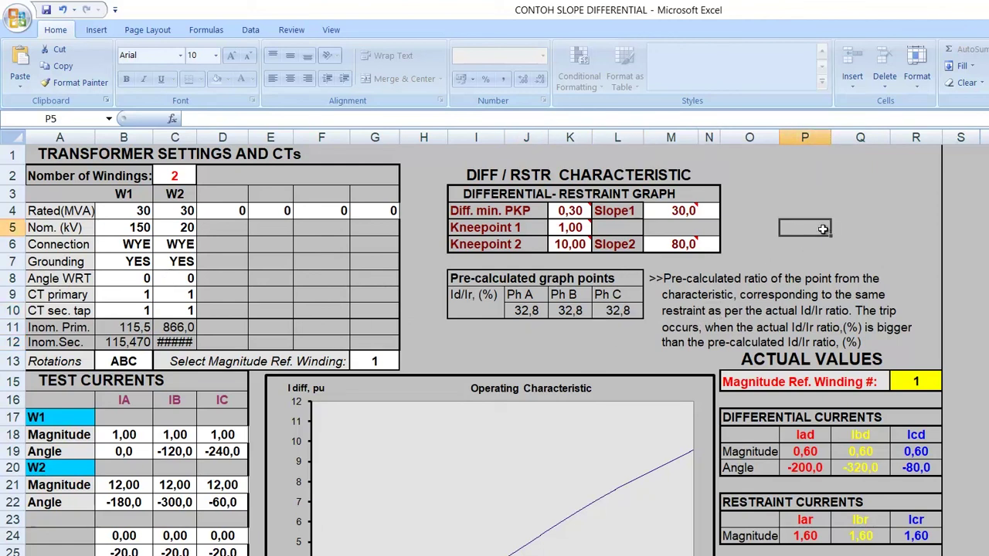